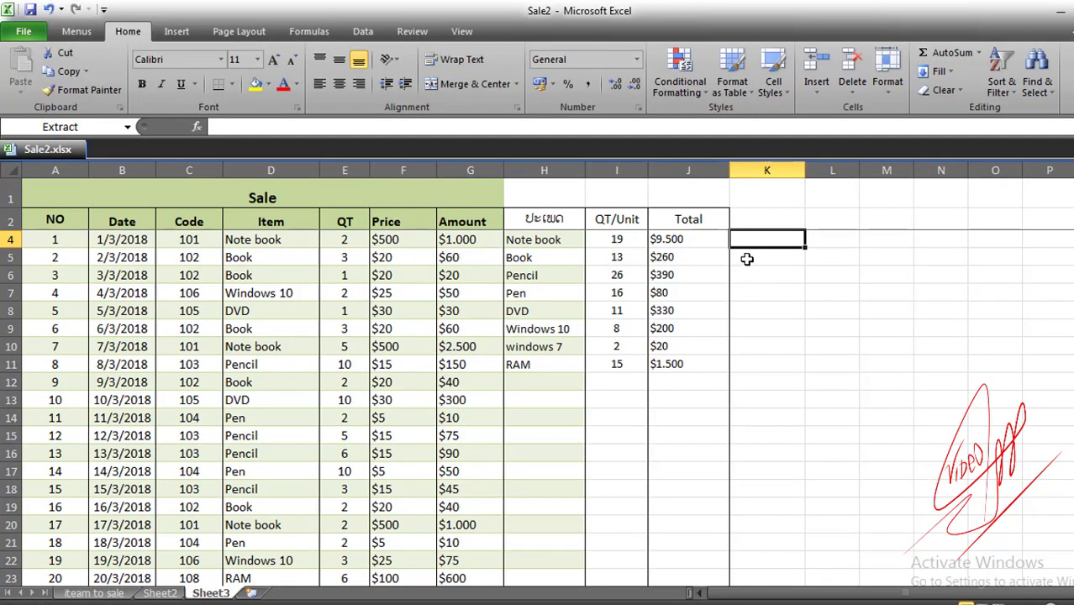
{"action": "left_click", "coordinate": [772, 263]}
{"action": "left_click", "coordinate": [757, 244]}
{"action": "left_click", "coordinate": [775, 287]}
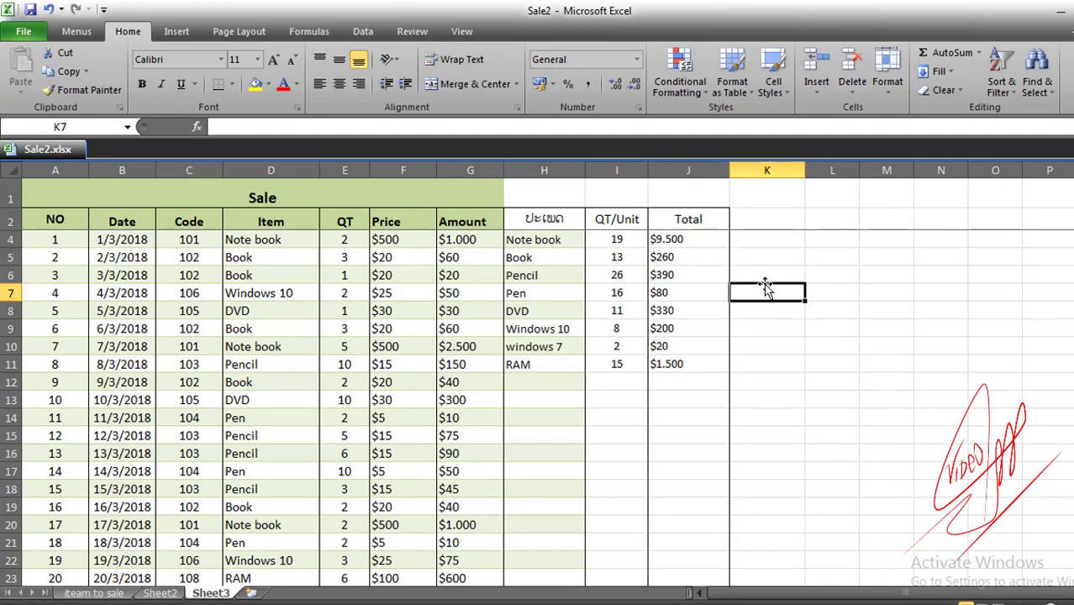
- Look through the Item column for every row that contains Note book
{"action": "left_click", "coordinate": [299, 257]}
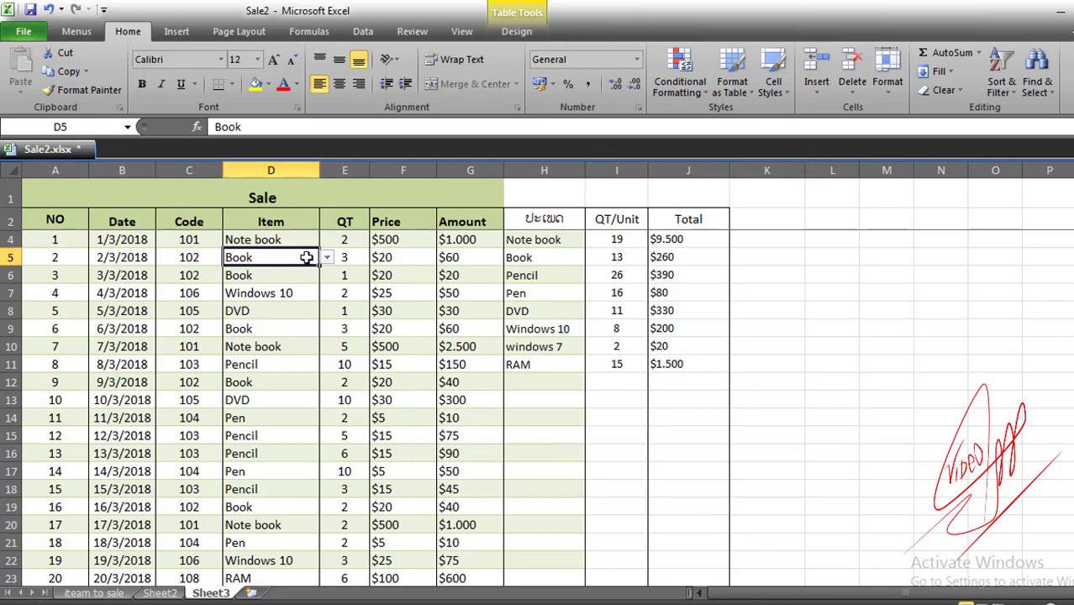
{"action": "left_click", "coordinate": [277, 241]}
{"action": "scroll", "coordinate": [273, 271], "scroll_direction": "down", "scroll_amount": 3}
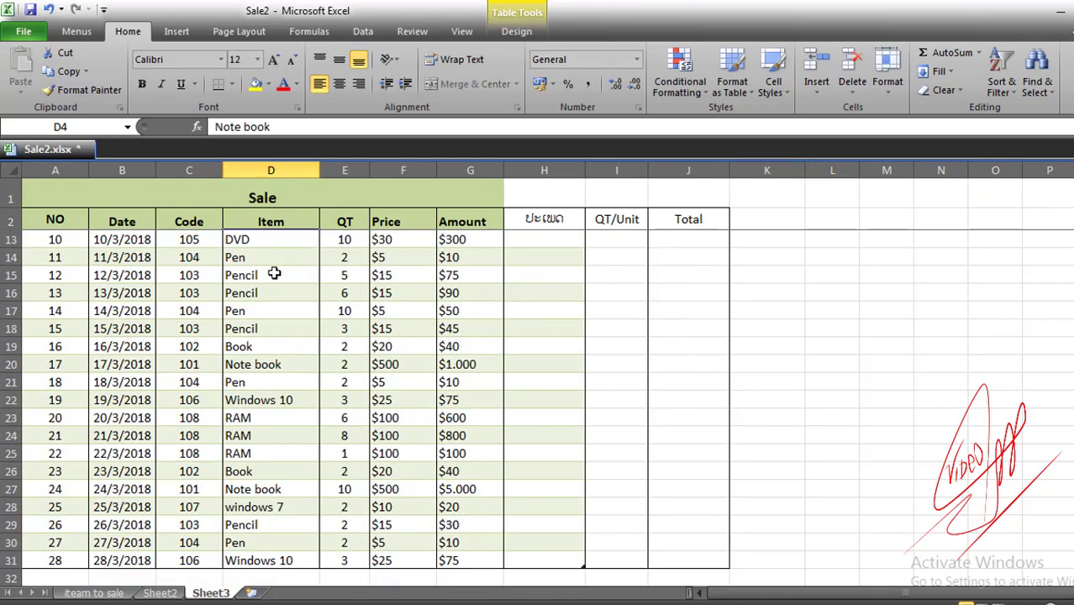
{"action": "scroll", "coordinate": [273, 271], "scroll_direction": "up", "scroll_amount": 3}
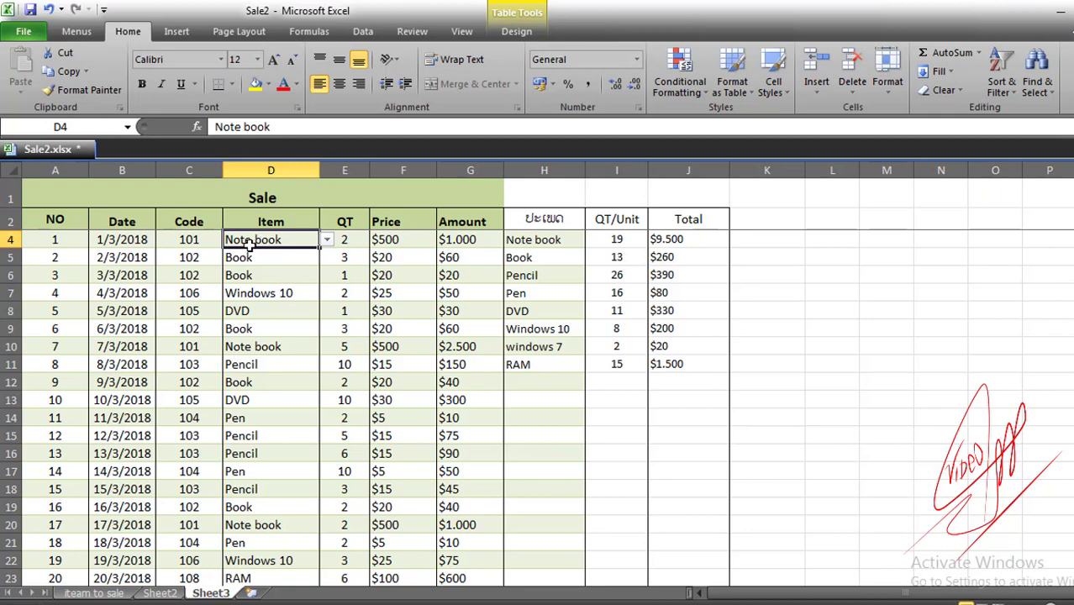
{"action": "left_click", "coordinate": [255, 347]}
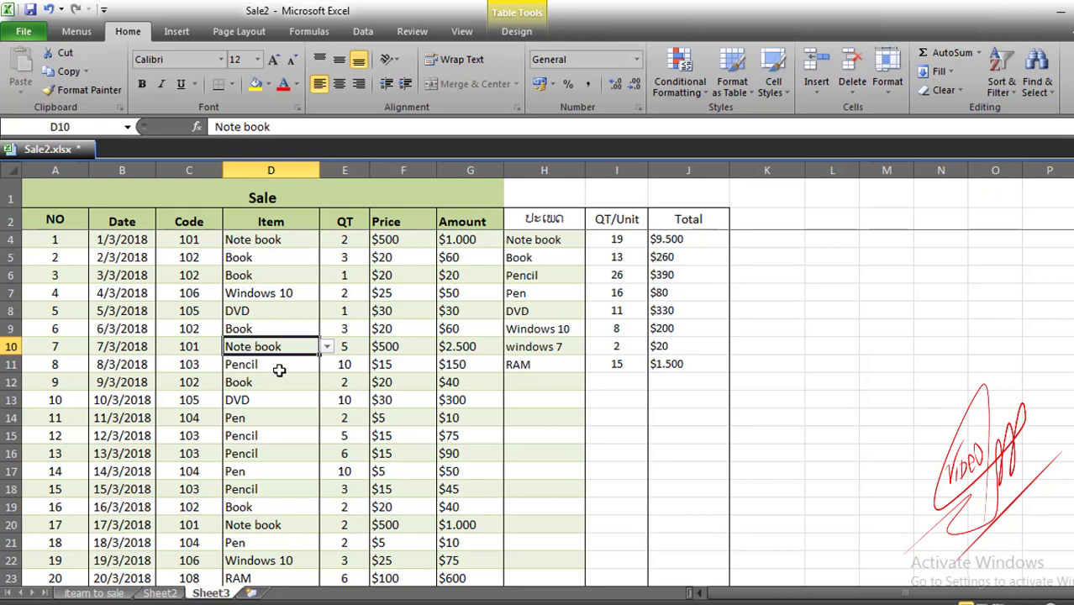
{"action": "left_click", "coordinate": [256, 525]}
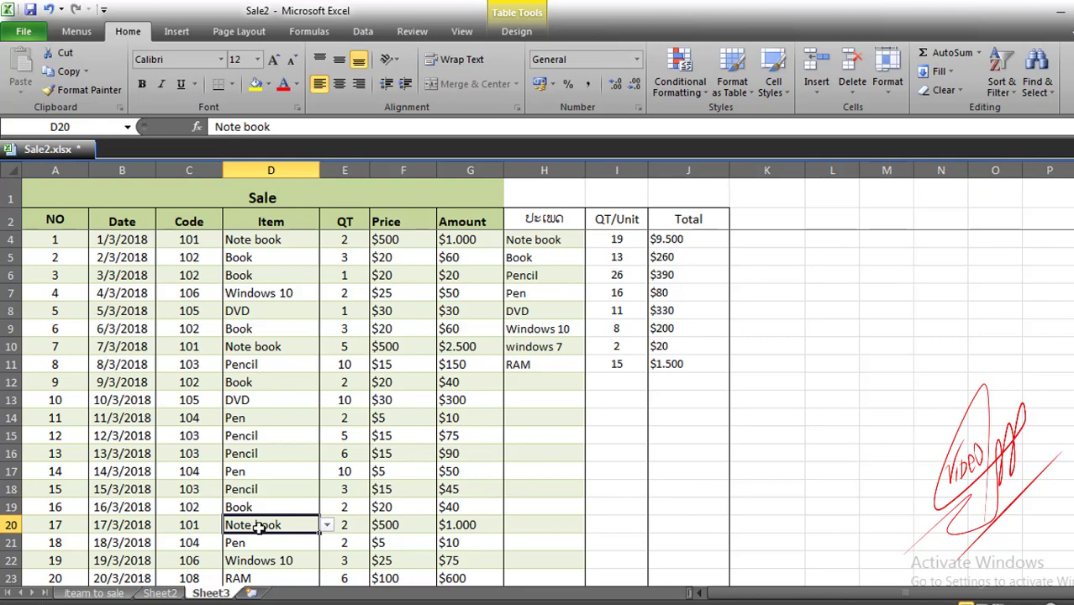
{"action": "scroll", "coordinate": [255, 525], "scroll_direction": "down", "scroll_amount": 4}
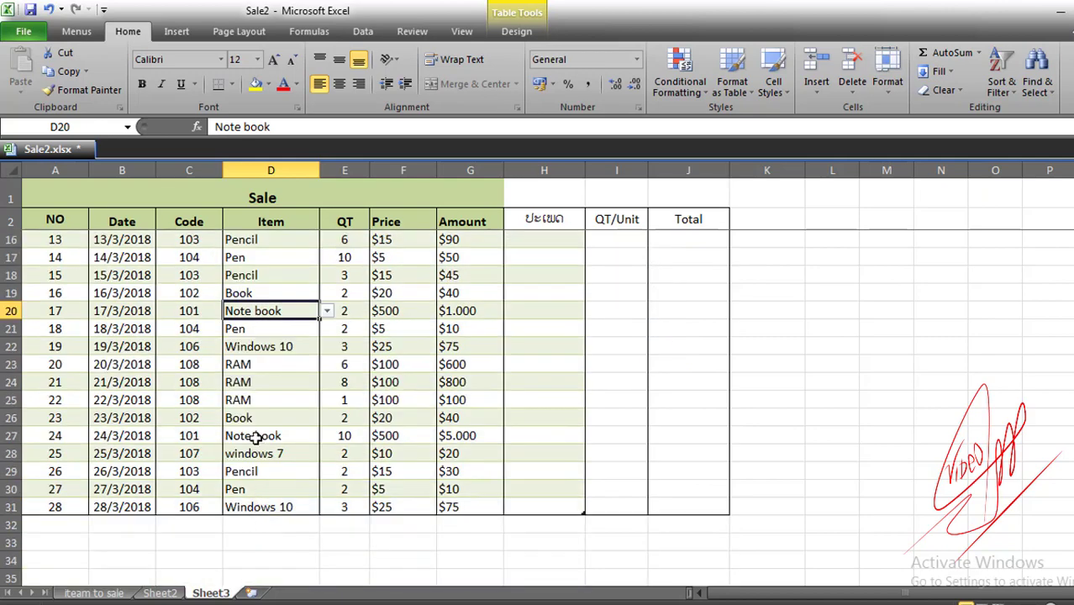
{"action": "left_click", "coordinate": [252, 435]}
{"action": "scroll", "coordinate": [232, 363], "scroll_direction": "up", "scroll_amount": 4}
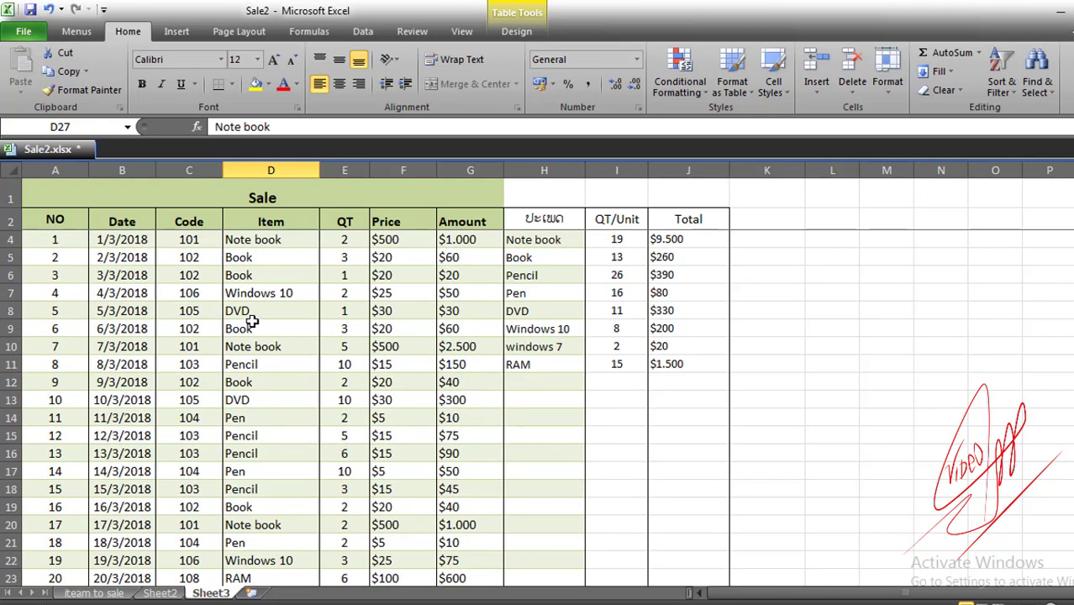
- Check the Item column for the repeated Book entries
{"action": "left_click", "coordinate": [249, 259]}
{"action": "left_click", "coordinate": [245, 278]}
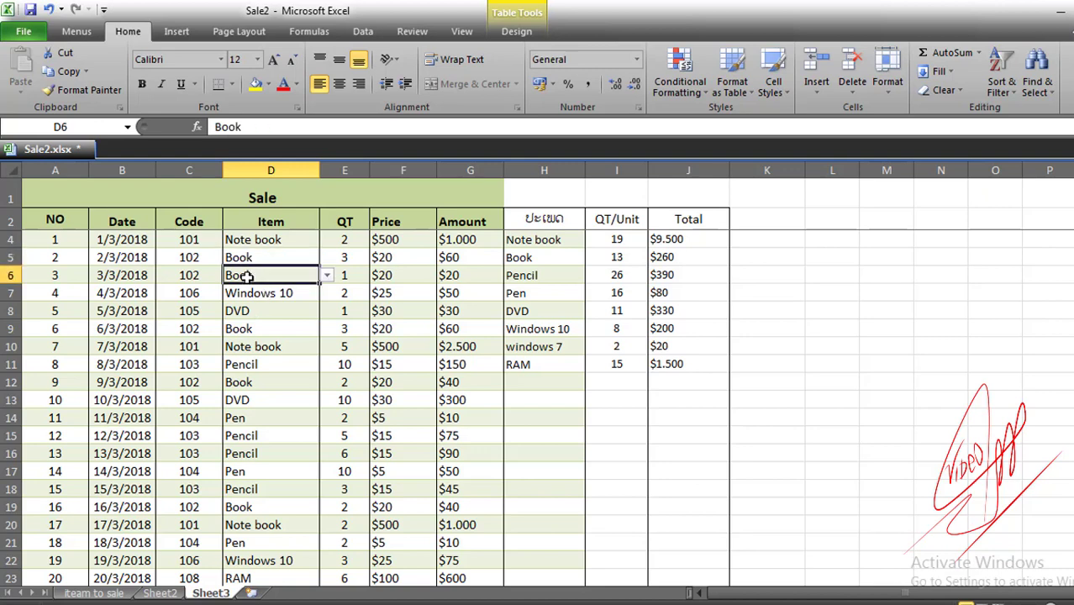
{"action": "left_click", "coordinate": [254, 330]}
{"action": "left_click", "coordinate": [251, 383]}
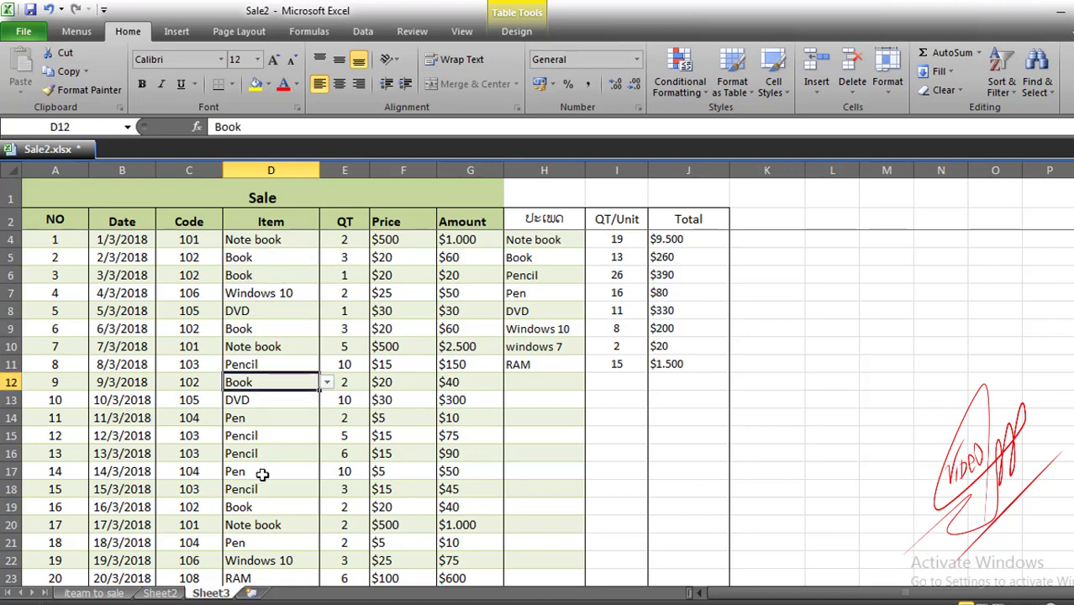
{"action": "scroll", "coordinate": [257, 471], "scroll_direction": "down", "scroll_amount": 4}
{"action": "scroll", "coordinate": [181, 356], "scroll_direction": "up", "scroll_amount": 4}
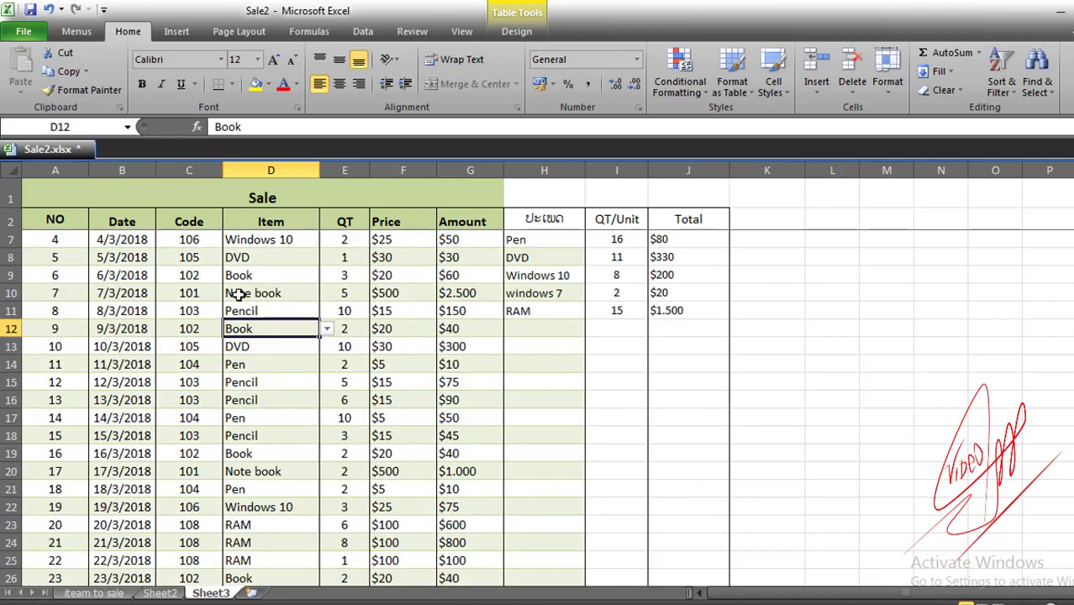
{"action": "scroll", "coordinate": [225, 506], "scroll_direction": "down", "scroll_amount": 3}
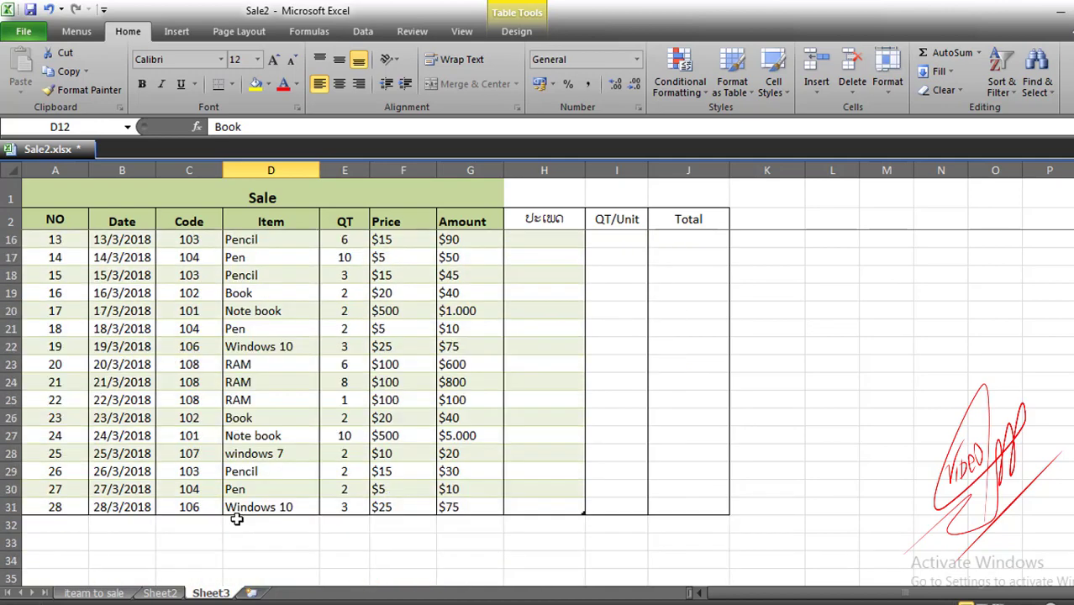
{"action": "scroll", "coordinate": [246, 493], "scroll_direction": "up", "scroll_amount": 3}
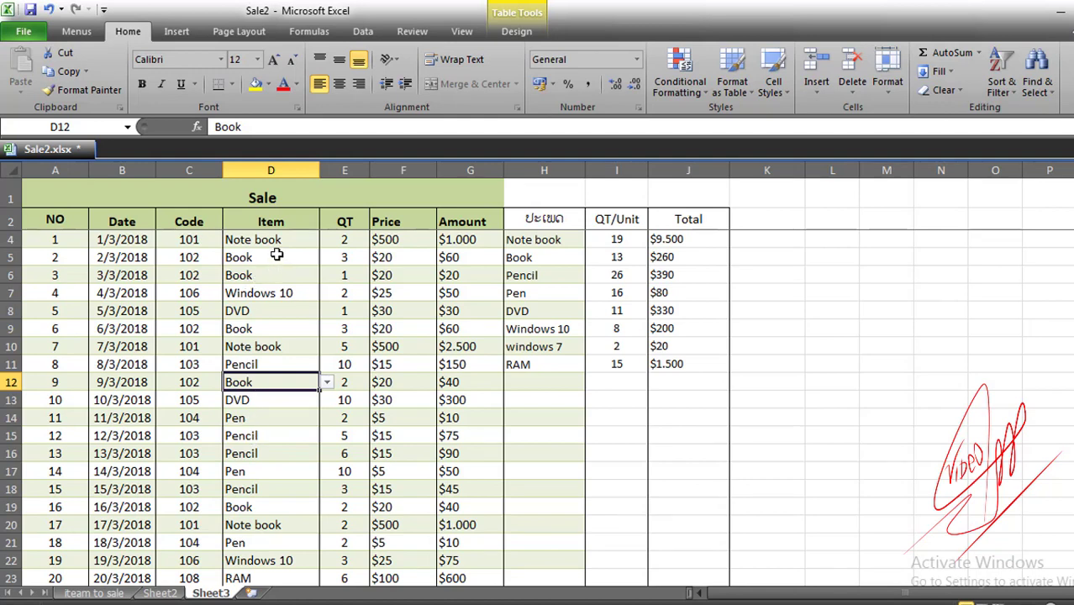
- Review the full Item list from row 4 to row 31 for duplicate product names
{"action": "left_click", "coordinate": [246, 238]}
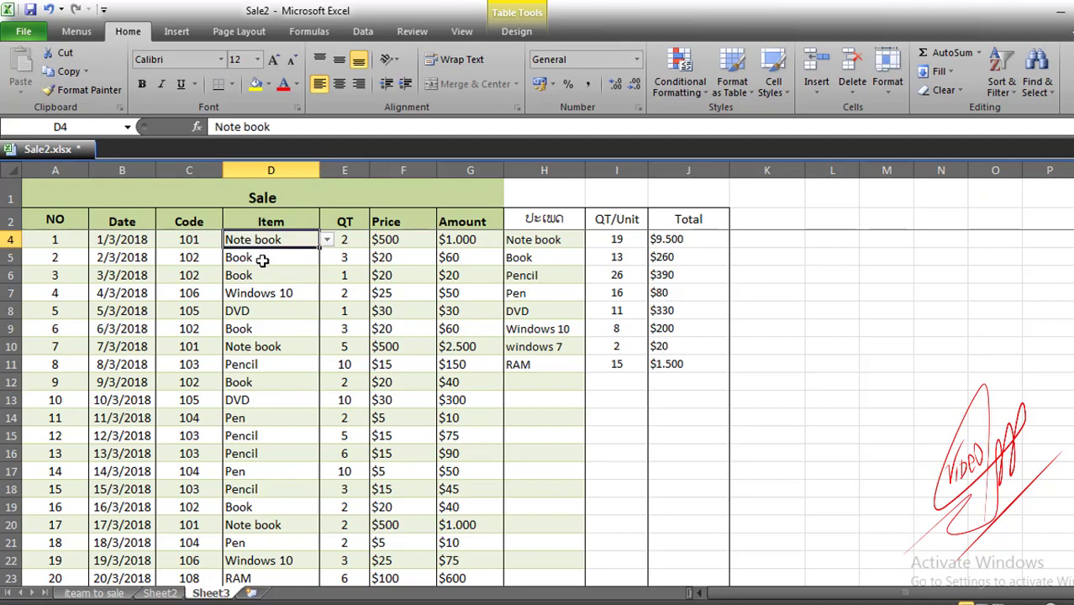
{"action": "scroll", "coordinate": [273, 508], "scroll_direction": "down", "scroll_amount": 2}
{"action": "scroll", "coordinate": [271, 421], "scroll_direction": "down", "scroll_amount": 4}
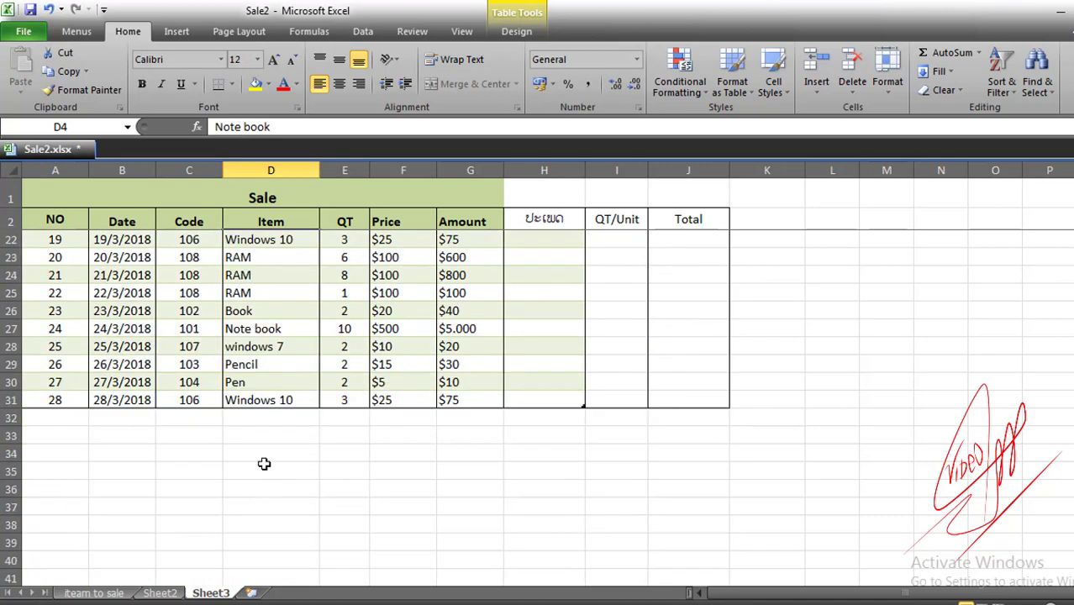
{"action": "scroll", "coordinate": [263, 463], "scroll_direction": "up", "scroll_amount": 6}
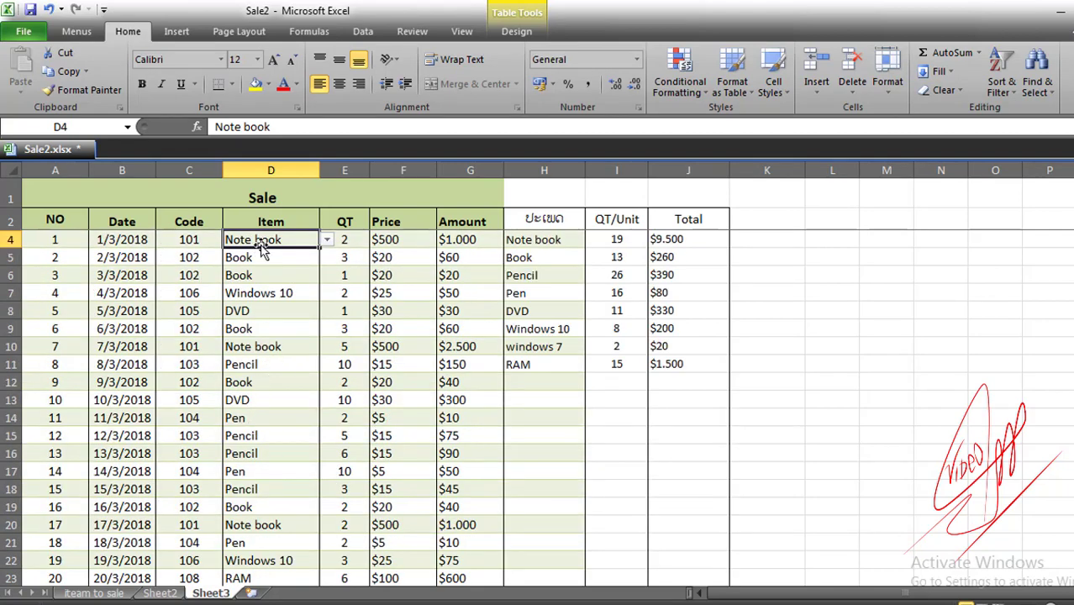
{"action": "scroll", "coordinate": [247, 450], "scroll_direction": "down", "scroll_amount": 6}
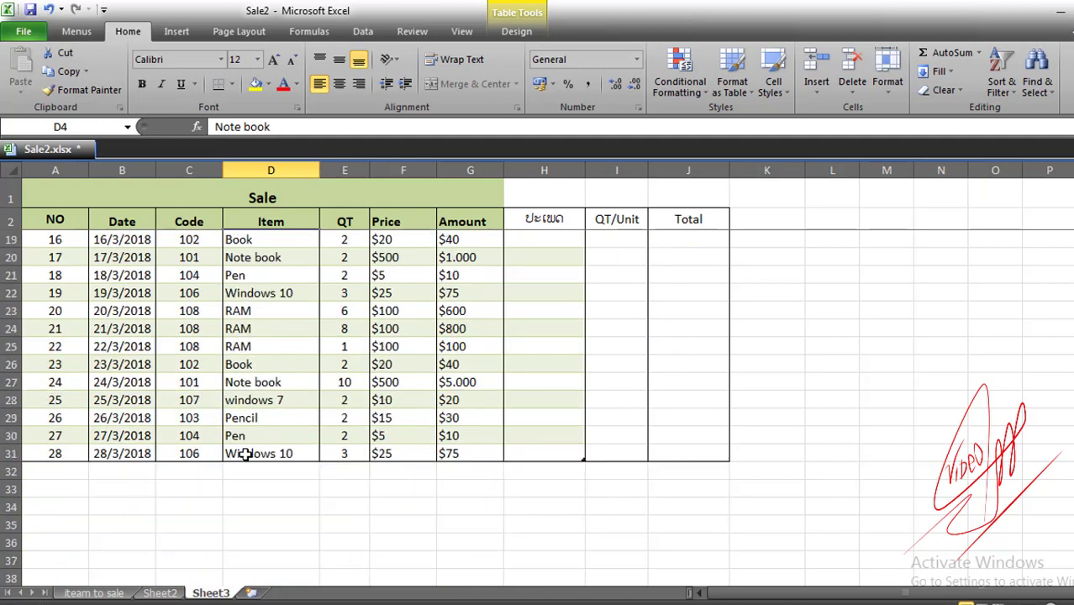
{"action": "scroll", "coordinate": [271, 407], "scroll_direction": "up", "scroll_amount": 6}
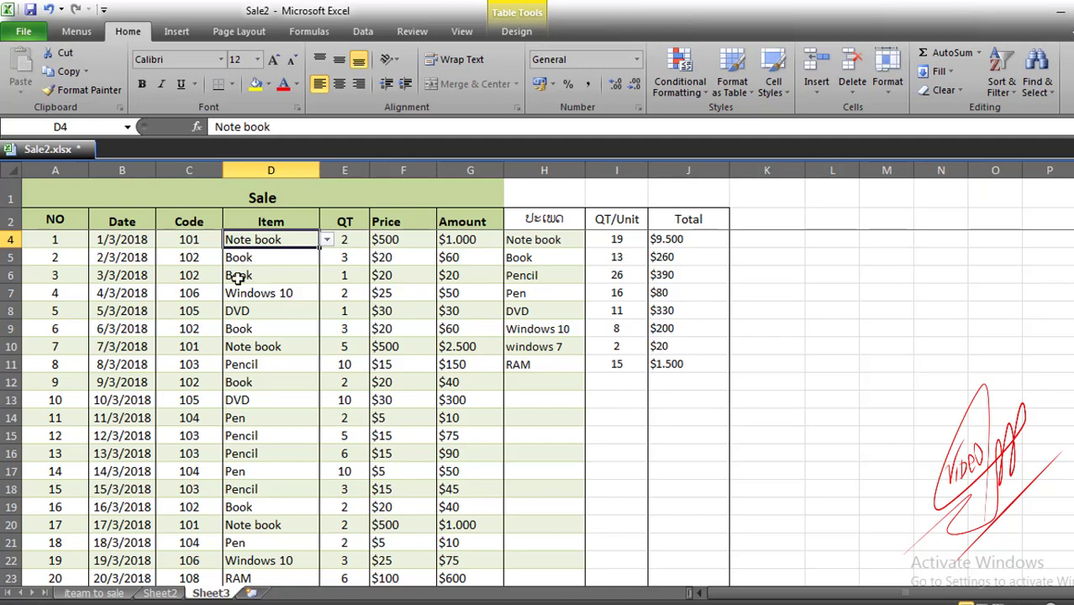
{"action": "scroll", "coordinate": [250, 288], "scroll_direction": "down", "scroll_amount": 3}
{"action": "scroll", "coordinate": [261, 293], "scroll_direction": "down", "scroll_amount": 3}
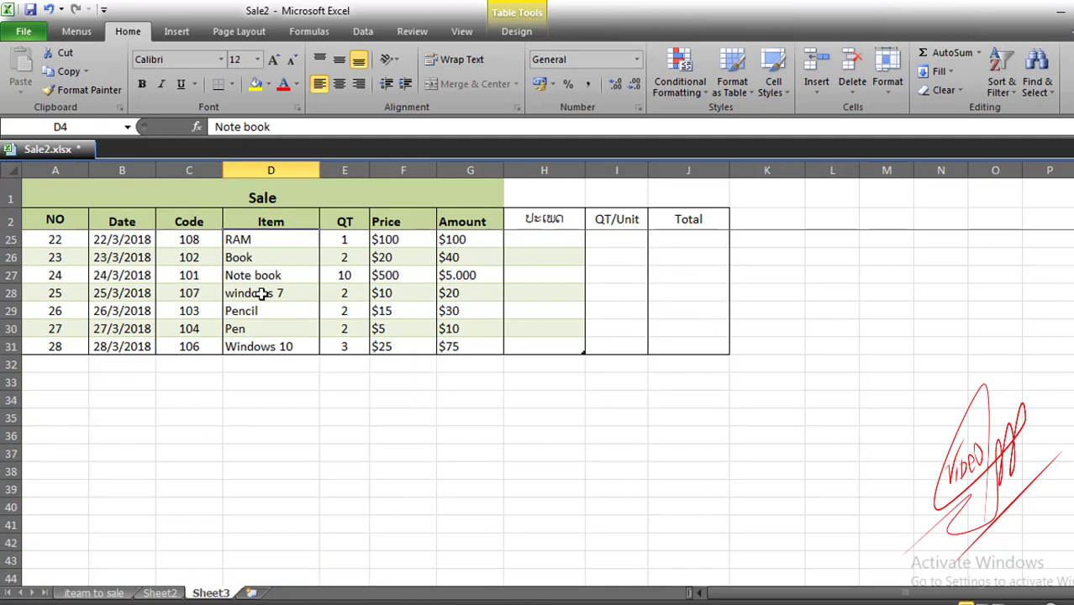
{"action": "scroll", "coordinate": [261, 292], "scroll_direction": "up", "scroll_amount": 6}
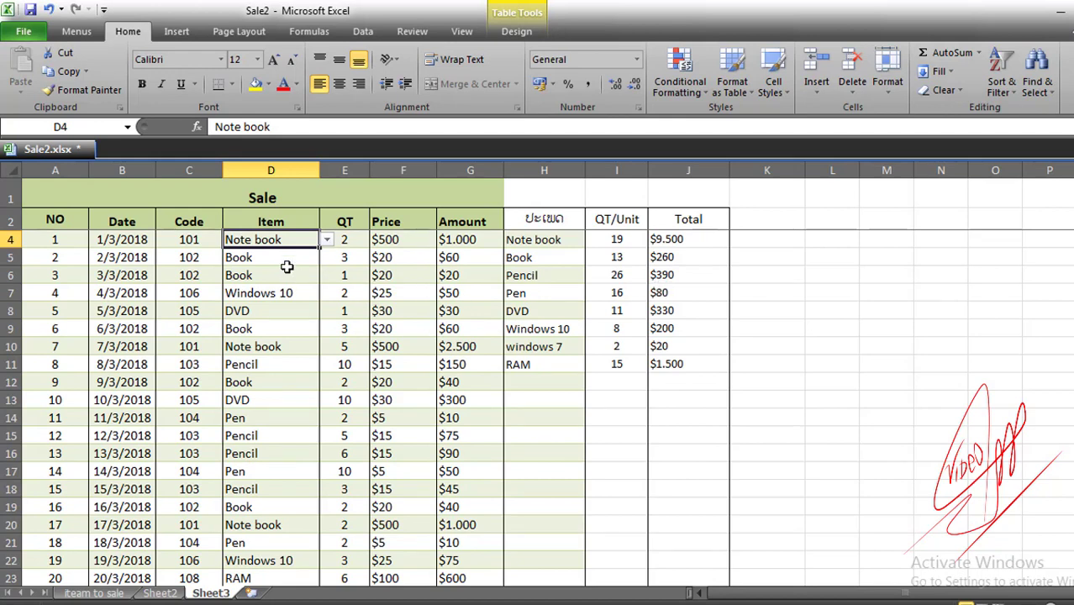
- Set up an Advanced Filter on the Item column range D2:D31 that copies unique records only to another location
{"action": "left_click", "coordinate": [365, 32]}
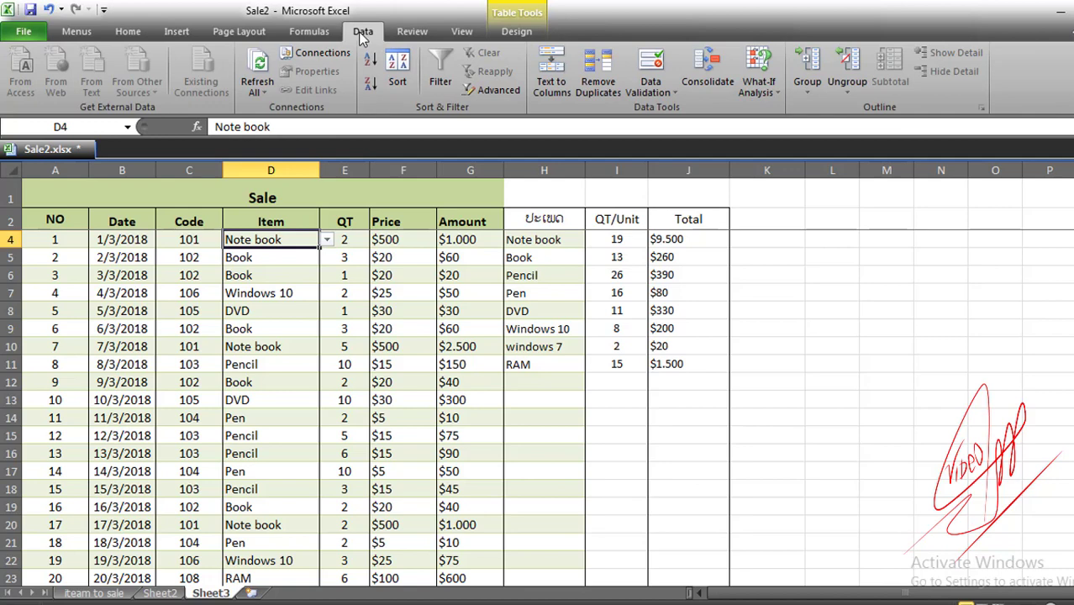
{"action": "left_click", "coordinate": [497, 90]}
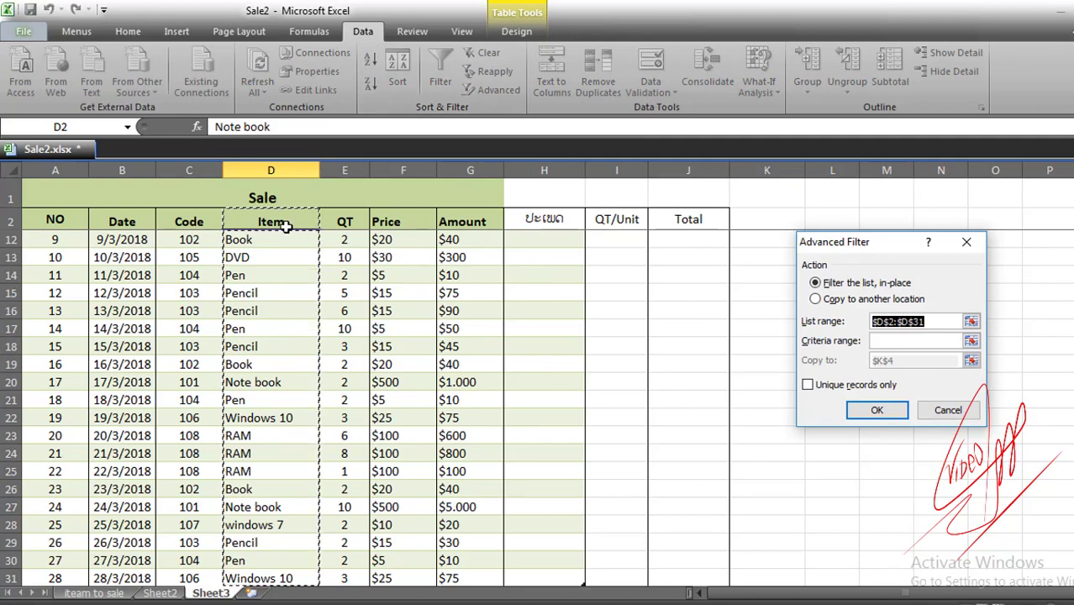
{"action": "scroll", "coordinate": [284, 384], "scroll_direction": "down", "scroll_amount": 4}
{"action": "scroll", "coordinate": [284, 369], "scroll_direction": "up", "scroll_amount": 7}
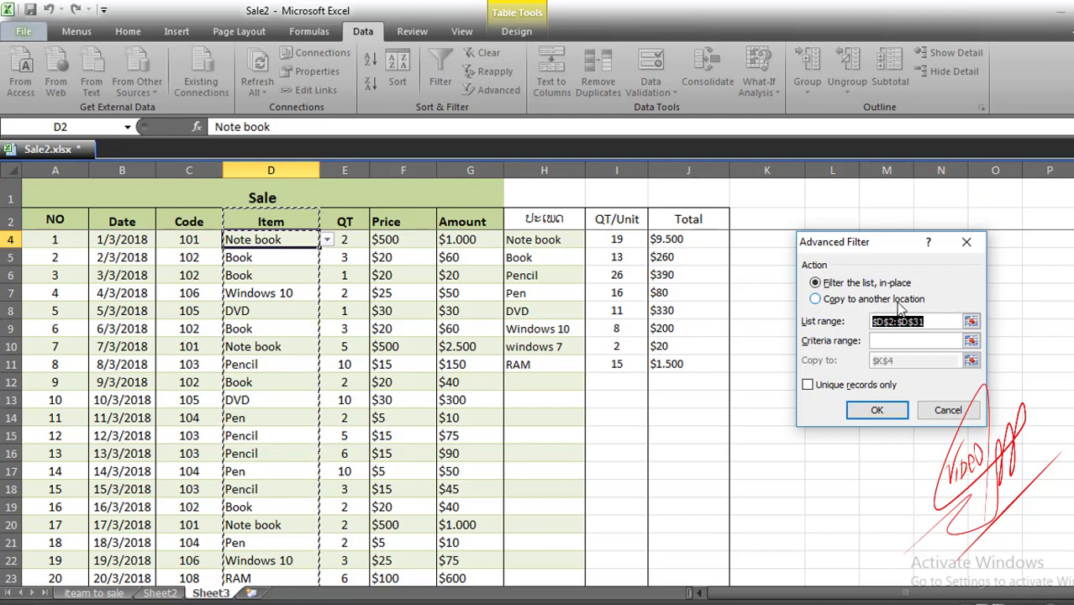
{"action": "left_click", "coordinate": [826, 302]}
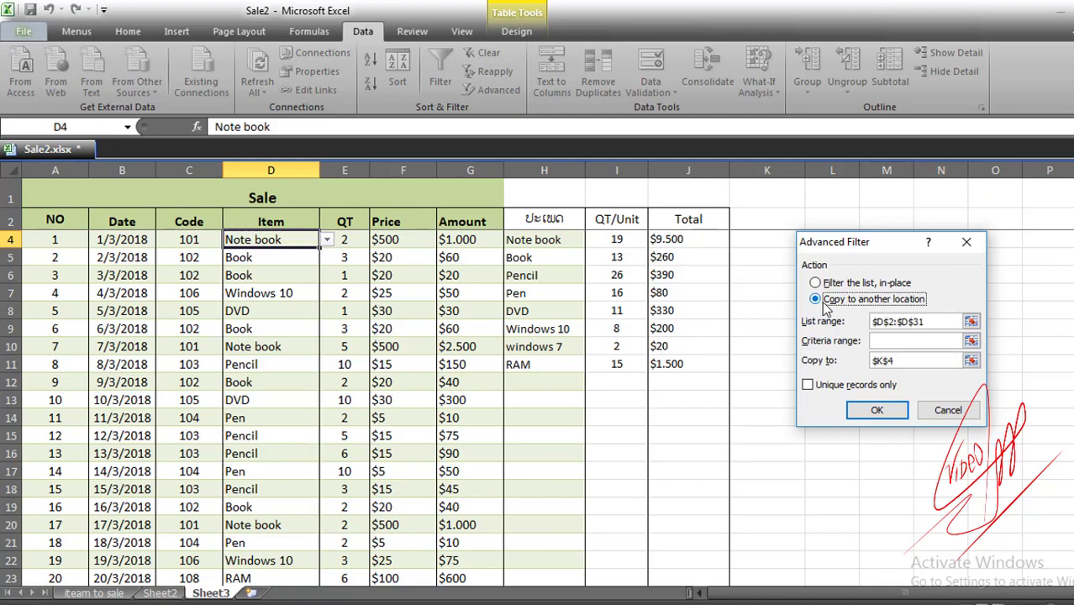
{"action": "left_click", "coordinate": [809, 384]}
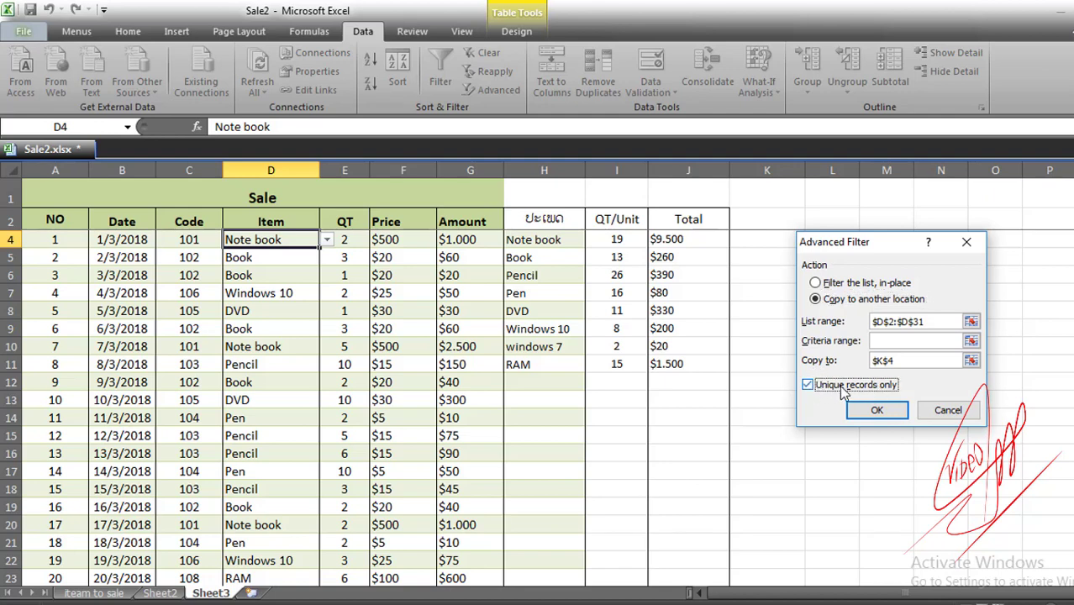
- Replace the Advanced Filter's copy destination with cell L4 and run the filter
{"action": "left_click", "coordinate": [892, 362]}
{"action": "left_click_drag", "start_coordinate": [920, 363], "coordinate": [827, 370]}
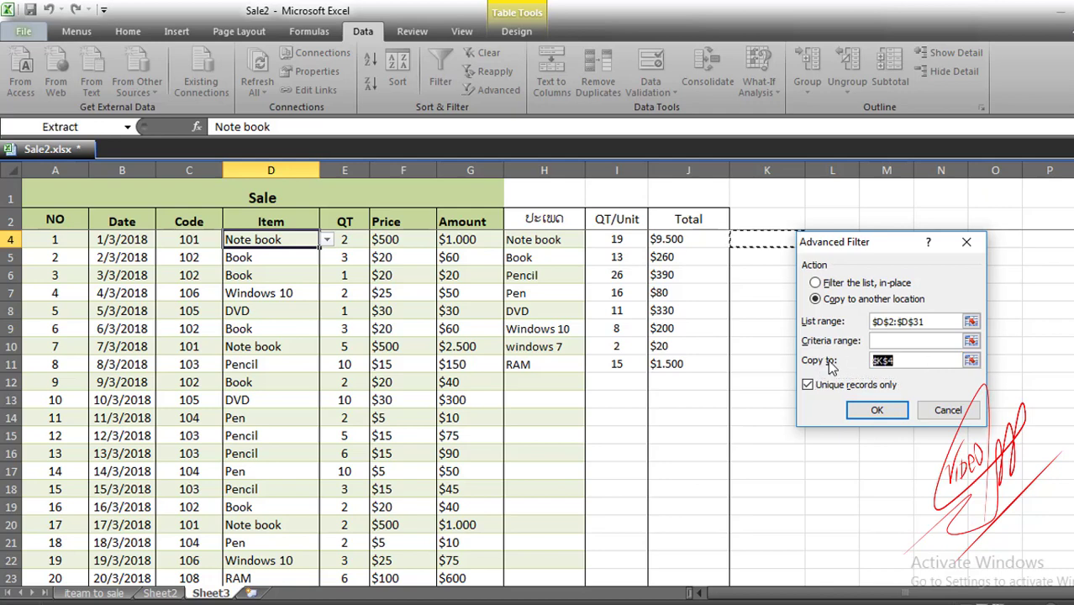
{"action": "left_click_drag", "start_coordinate": [848, 246], "coordinate": [935, 223]}
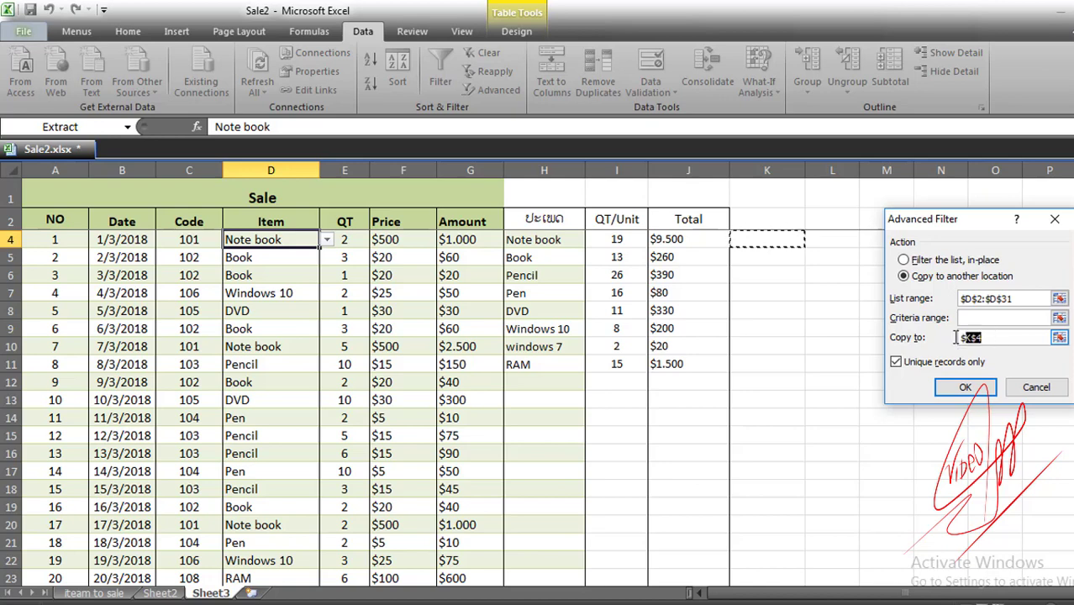
{"action": "left_click_drag", "start_coordinate": [955, 337], "coordinate": [938, 337]}
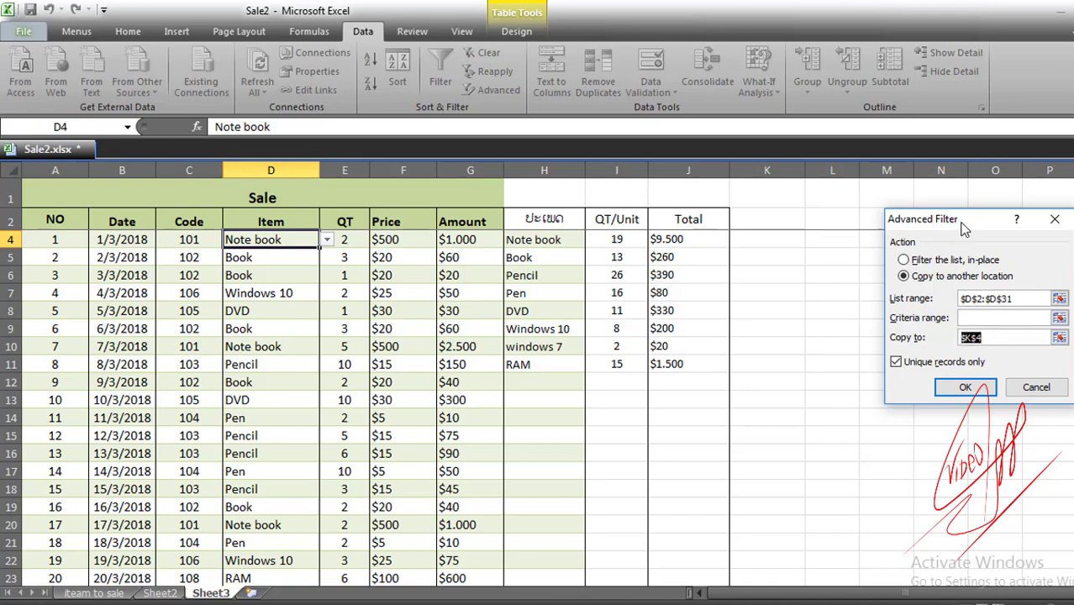
{"action": "key", "text": "BackSpace"}
{"action": "left_click_drag", "start_coordinate": [951, 225], "coordinate": [939, 223]}
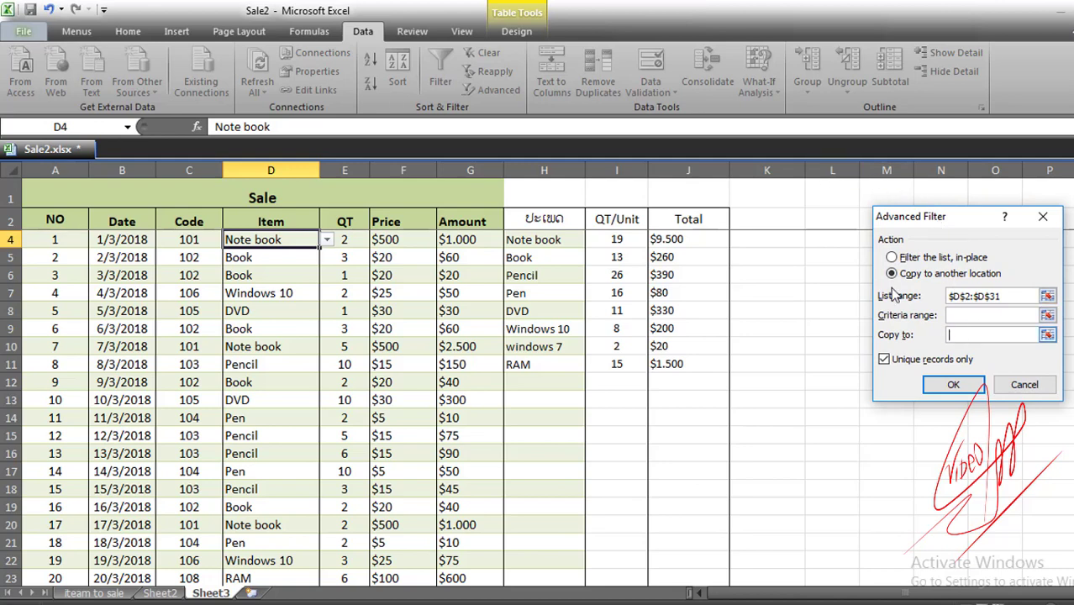
{"action": "left_click", "coordinate": [830, 241]}
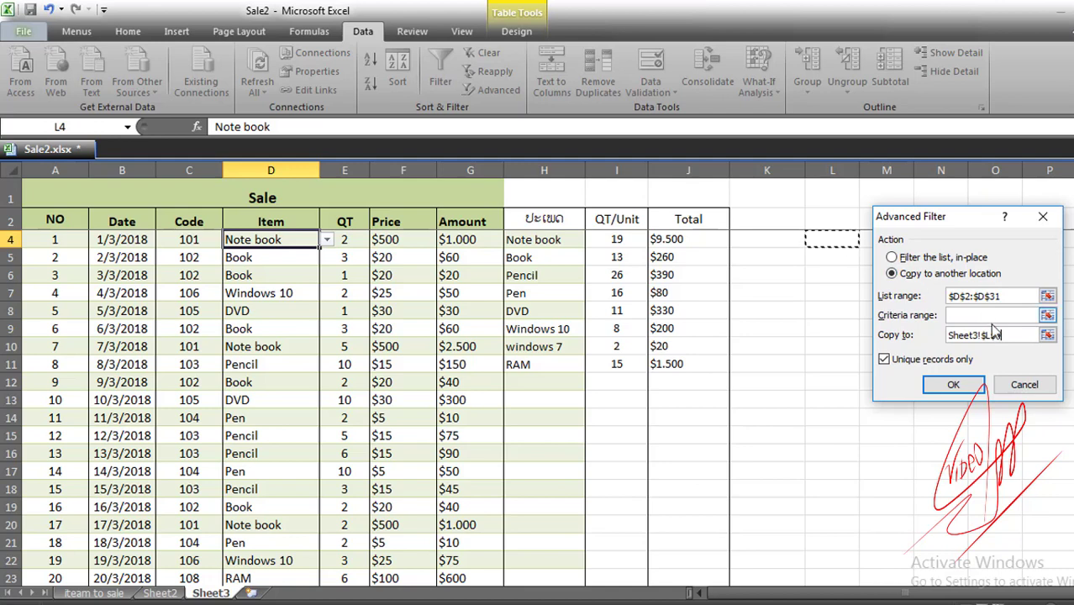
{"action": "left_click_drag", "start_coordinate": [1005, 335], "coordinate": [925, 340]}
{"action": "key", "text": "Delete"}
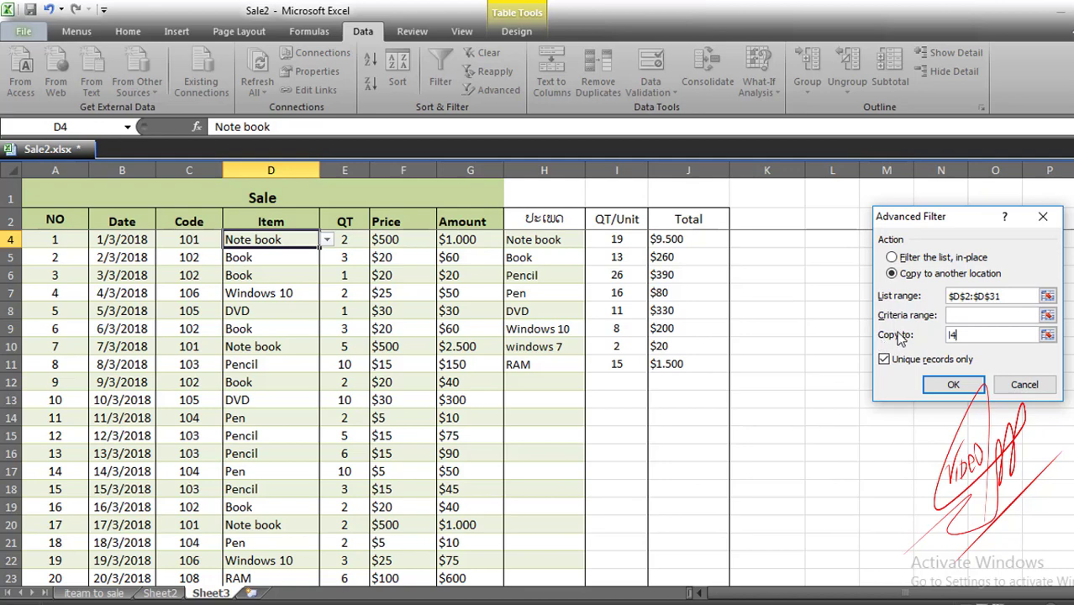
{"action": "left_click", "coordinate": [955, 386]}
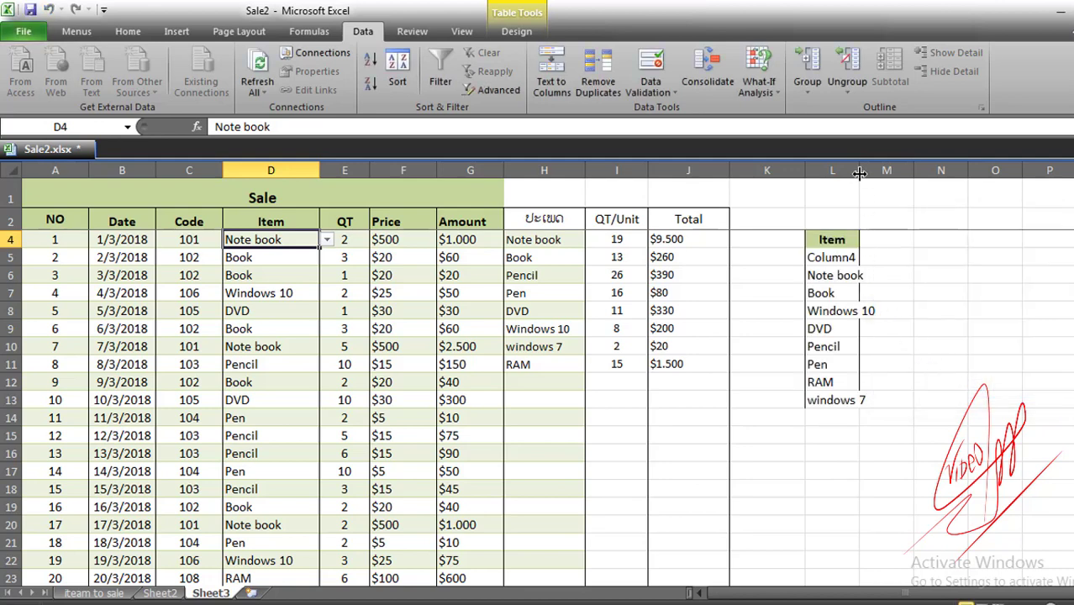
- Widen column L so the extracted item names fit, and select cell L5 containing Column4
{"action": "left_click", "coordinate": [868, 257]}
{"action": "left_click", "coordinate": [848, 251]}
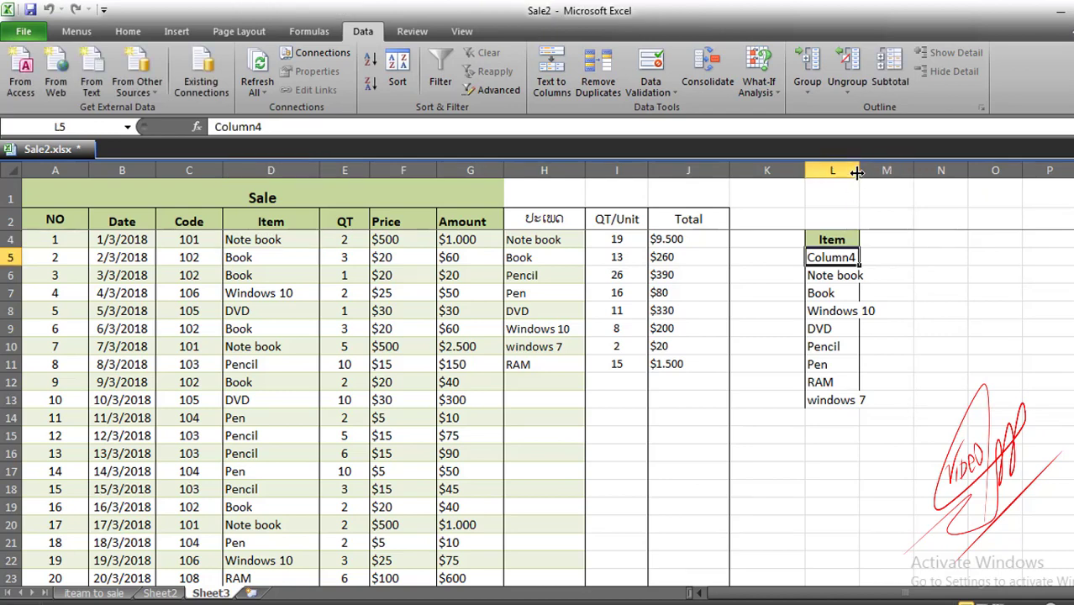
{"action": "left_click_drag", "start_coordinate": [859, 171], "coordinate": [902, 171]}
{"action": "left_click", "coordinate": [841, 240]}
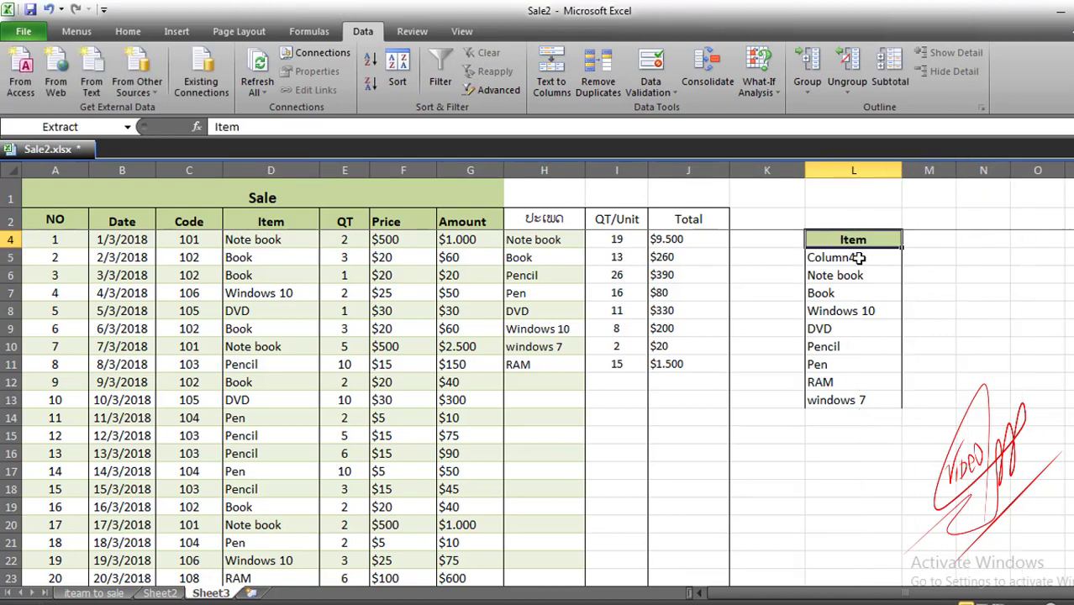
{"action": "left_click", "coordinate": [870, 260]}
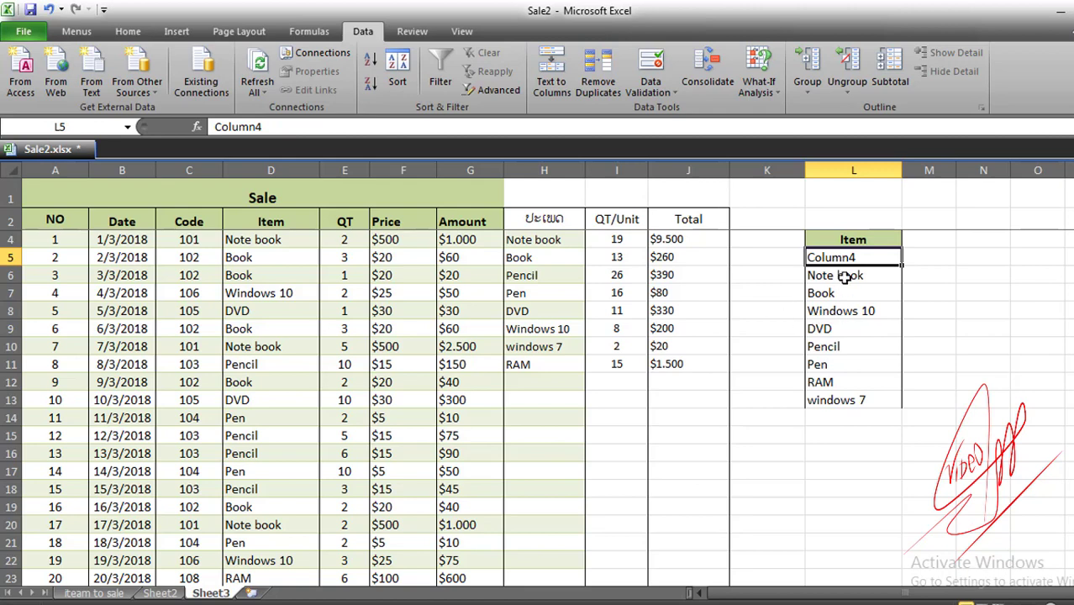
- Clear the Column4 entry from cell L5 of the extracted list and undo the deletion
{"action": "key", "text": "Delete"}
{"action": "left_click", "coordinate": [927, 289]}
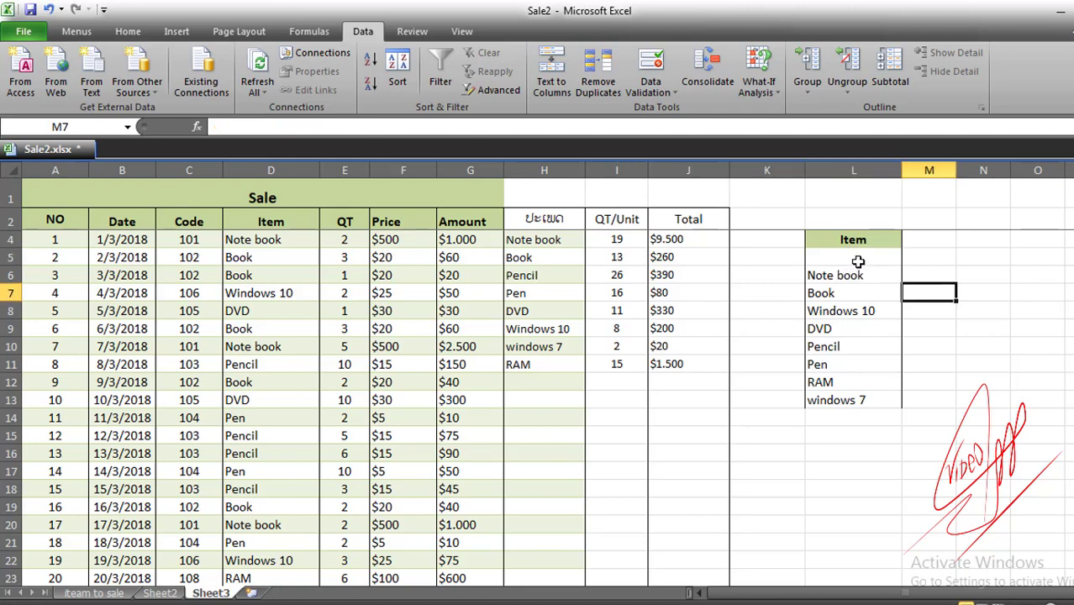
{"action": "left_click", "coordinate": [851, 262]}
{"action": "left_click", "coordinate": [865, 271]}
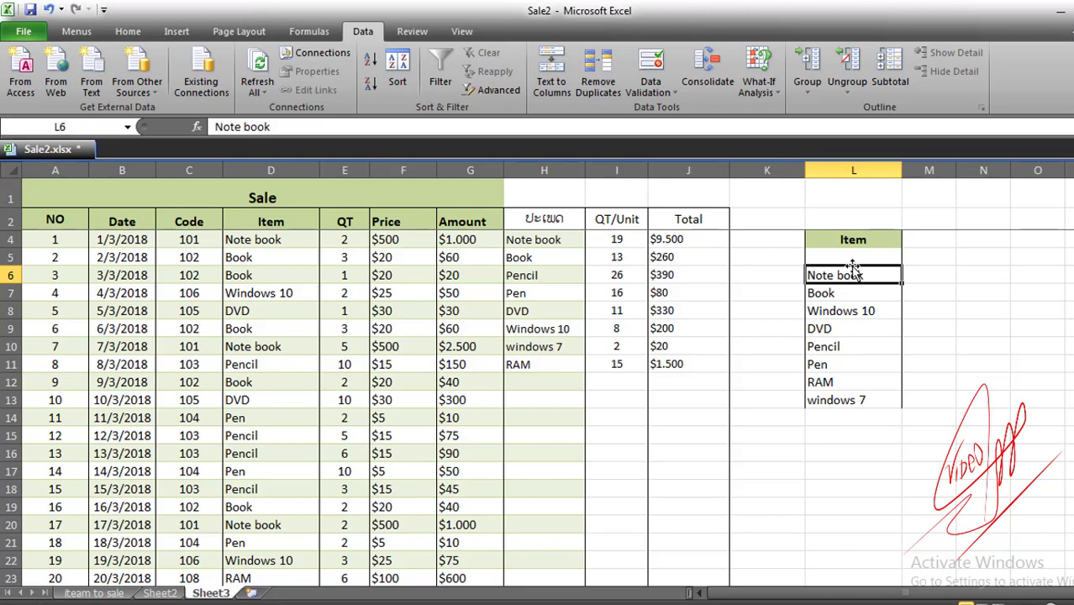
{"action": "key", "text": "ctrl+z"}
{"action": "left_click", "coordinate": [889, 276]}
{"action": "left_click", "coordinate": [852, 258]}
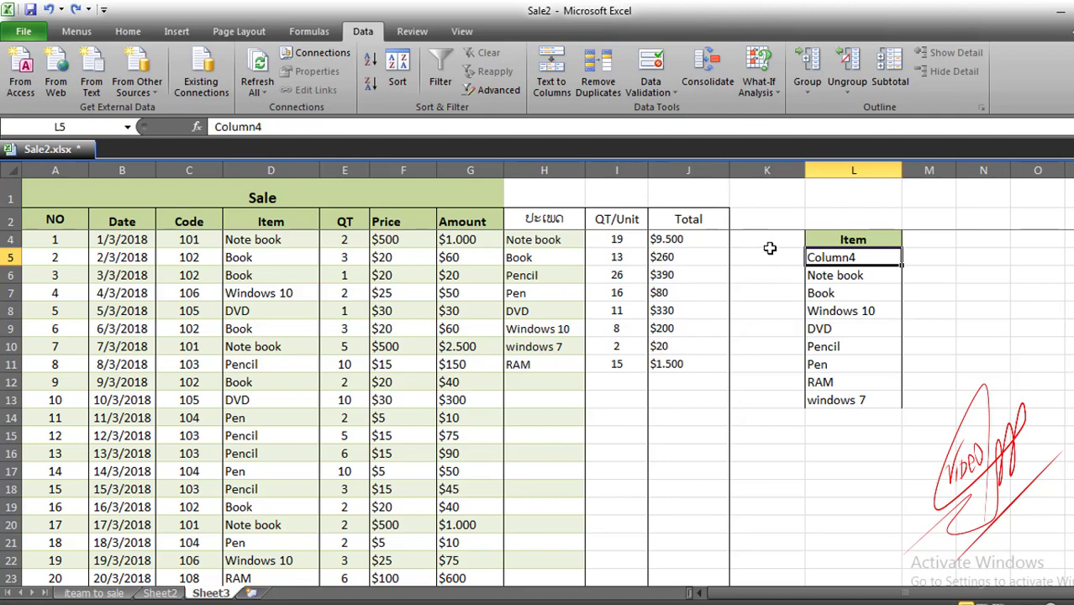
- Check each extracted item name in L5:L13 against the Sale table's Item column
{"action": "left_click", "coordinate": [837, 277]}
{"action": "scroll", "coordinate": [204, 303], "scroll_direction": "down", "scroll_amount": 3}
{"action": "scroll", "coordinate": [259, 369], "scroll_direction": "up", "scroll_amount": 3}
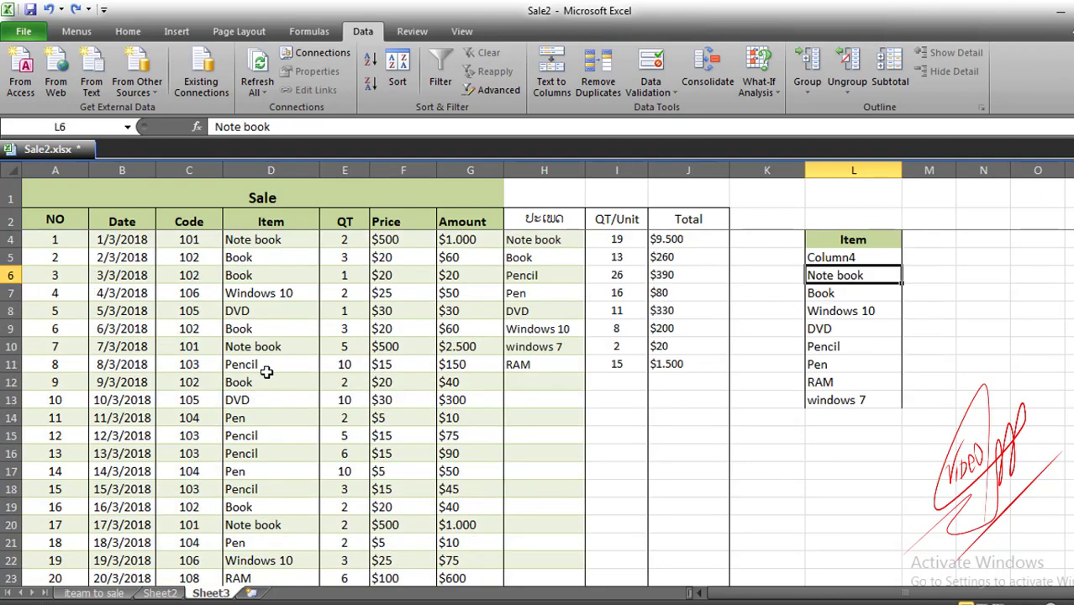
{"action": "left_click_drag", "start_coordinate": [249, 243], "coordinate": [278, 489]}
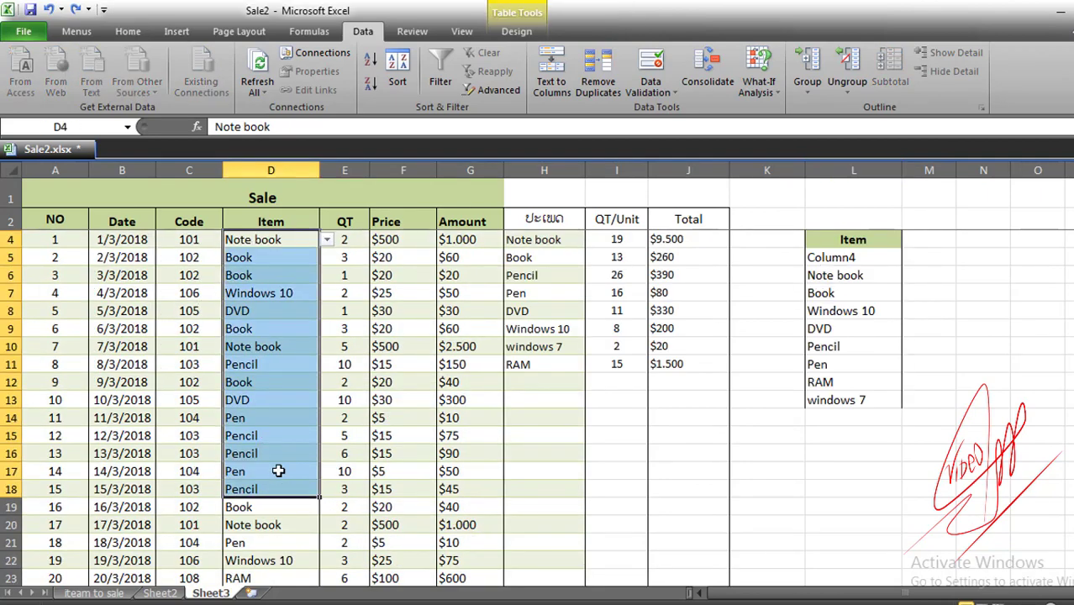
{"action": "scroll", "coordinate": [276, 457], "scroll_direction": "down", "scroll_amount": 3}
{"action": "scroll", "coordinate": [379, 433], "scroll_direction": "up", "scroll_amount": 3}
{"action": "left_click", "coordinate": [829, 258]}
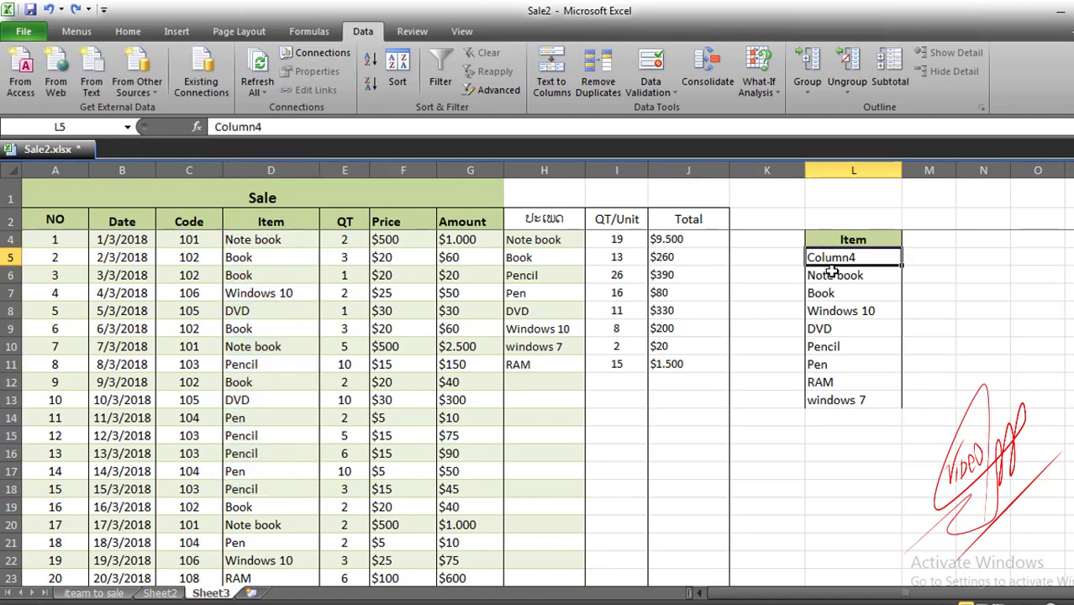
{"action": "left_click", "coordinate": [831, 277]}
{"action": "left_click", "coordinate": [836, 294]}
{"action": "left_click", "coordinate": [839, 310]}
{"action": "left_click", "coordinate": [830, 329]}
{"action": "left_click", "coordinate": [825, 348]}
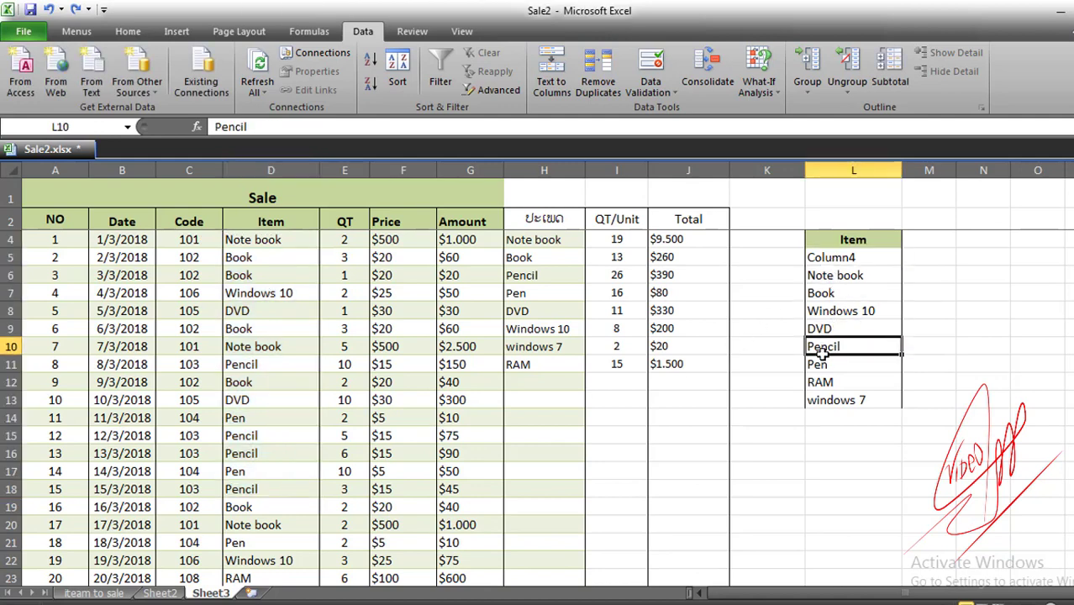
{"action": "left_click", "coordinate": [824, 365]}
{"action": "left_click", "coordinate": [823, 383]}
{"action": "left_click", "coordinate": [823, 401]}
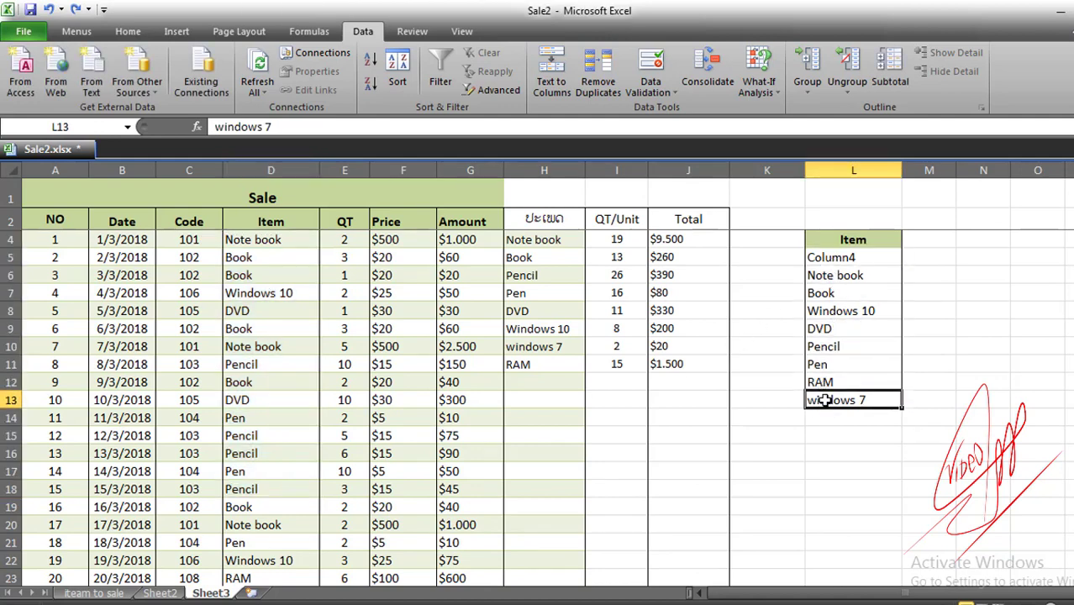
- Review the extracted list for repeated names and examine the Column4 entry above Note book
{"action": "left_click_drag", "start_coordinate": [832, 260], "coordinate": [771, 353]}
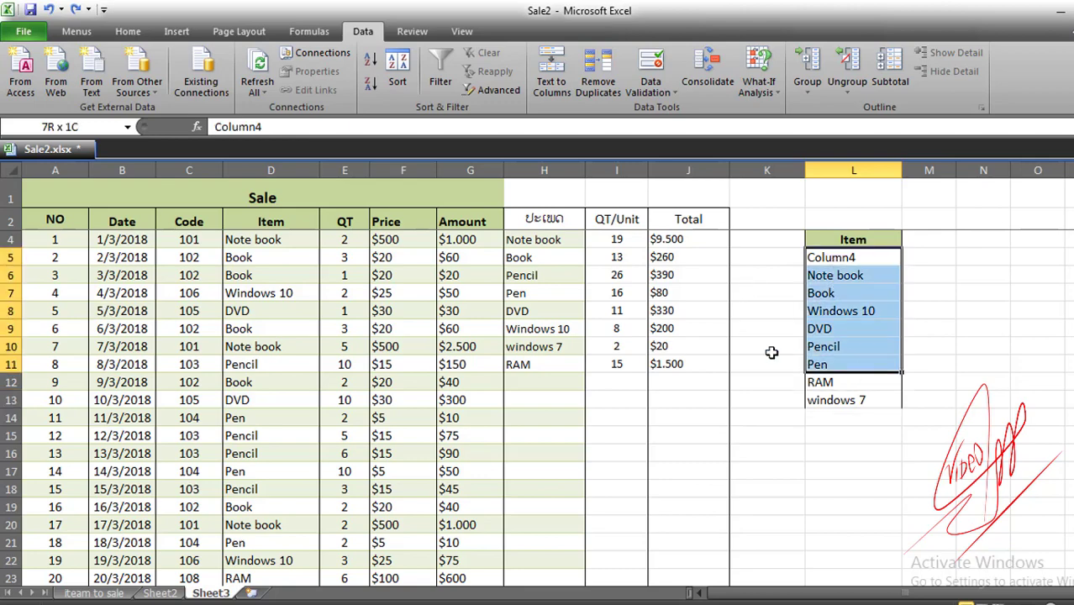
{"action": "scroll", "coordinate": [214, 285], "scroll_direction": "down", "scroll_amount": 4}
{"action": "scroll", "coordinate": [214, 286], "scroll_direction": "up", "scroll_amount": 4}
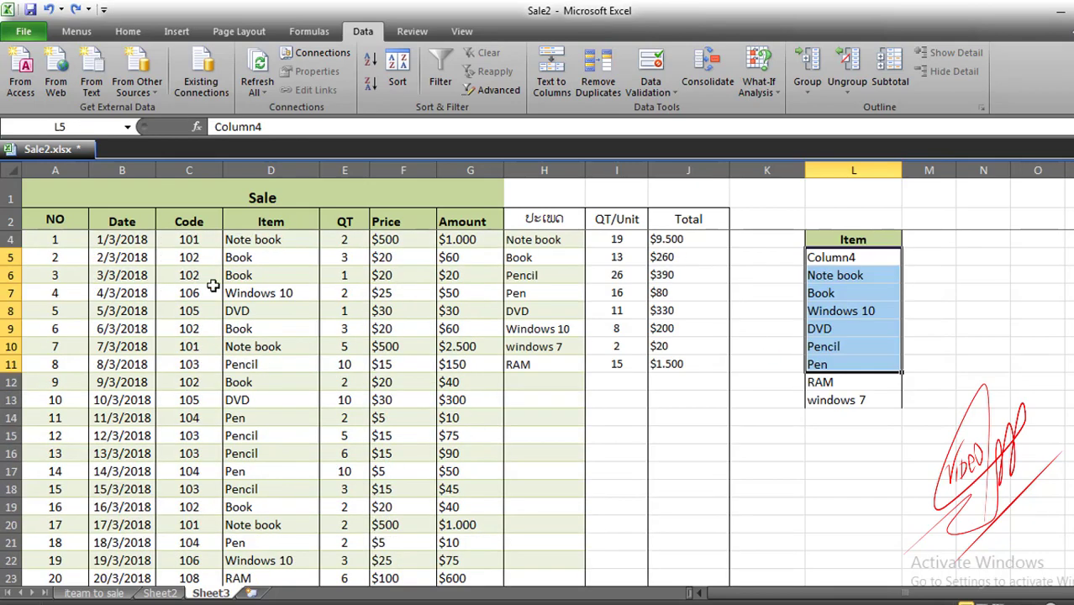
{"action": "left_click", "coordinate": [830, 397]}
{"action": "left_click_drag", "start_coordinate": [835, 262], "coordinate": [832, 396]}
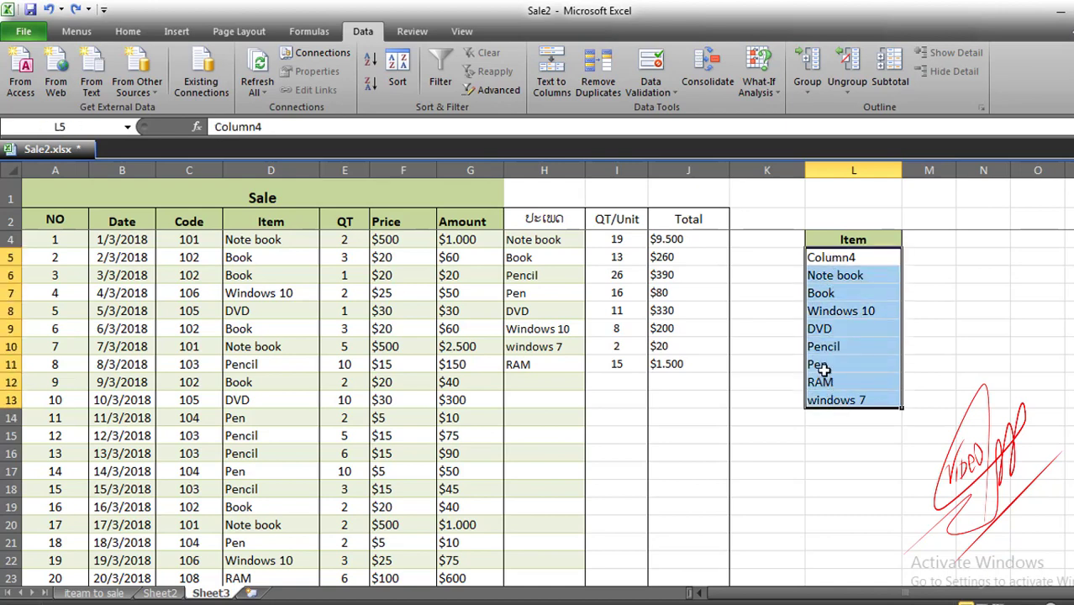
{"action": "left_click", "coordinate": [826, 256]}
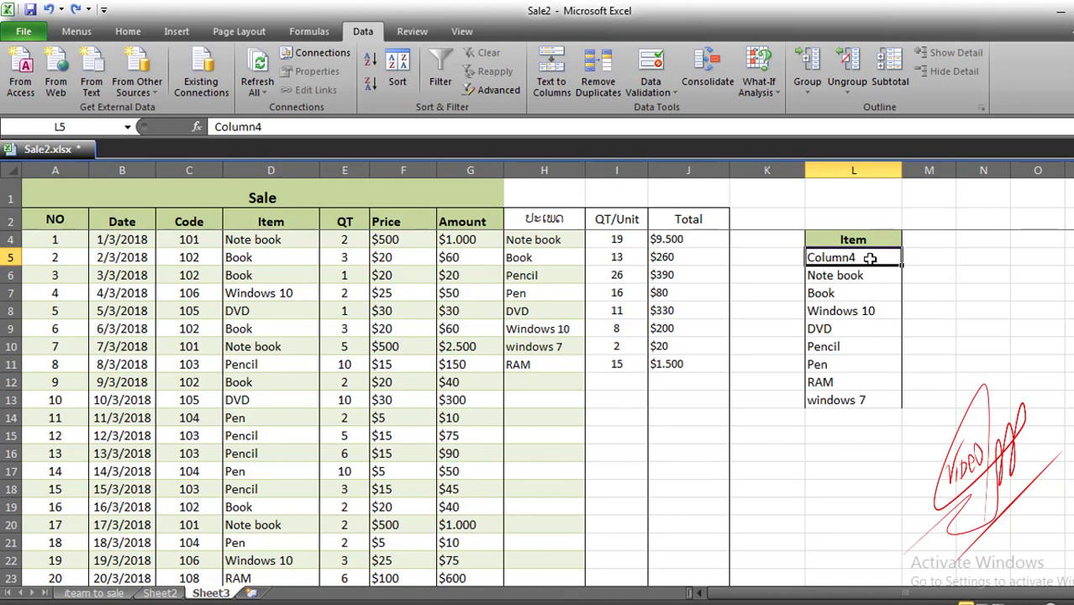
{"action": "left_click_drag", "start_coordinate": [870, 259], "coordinate": [863, 372]}
{"action": "left_click", "coordinate": [836, 290]}
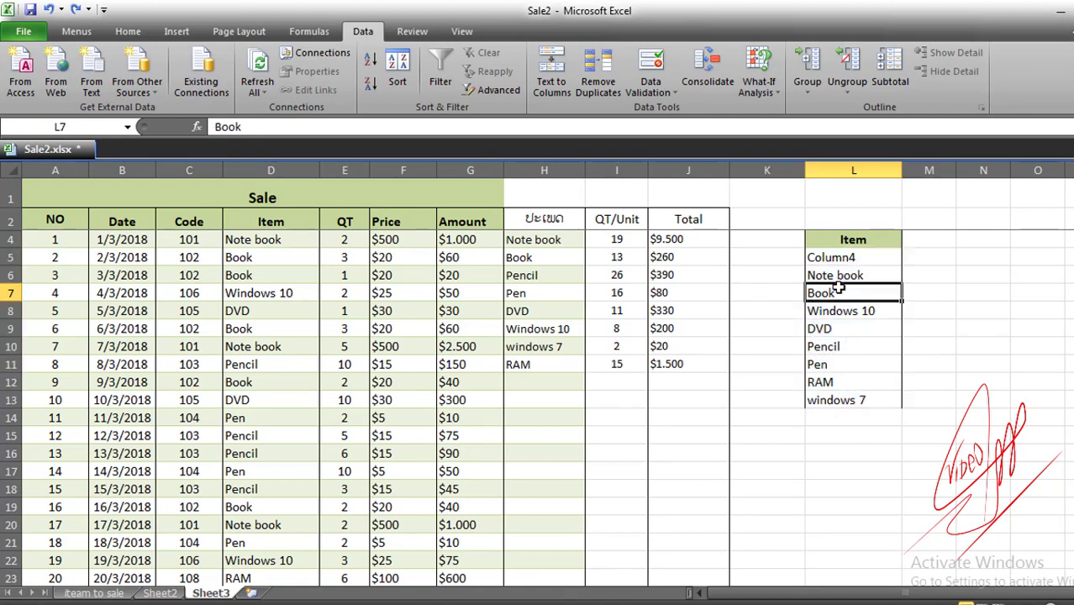
{"action": "left_click", "coordinate": [835, 259]}
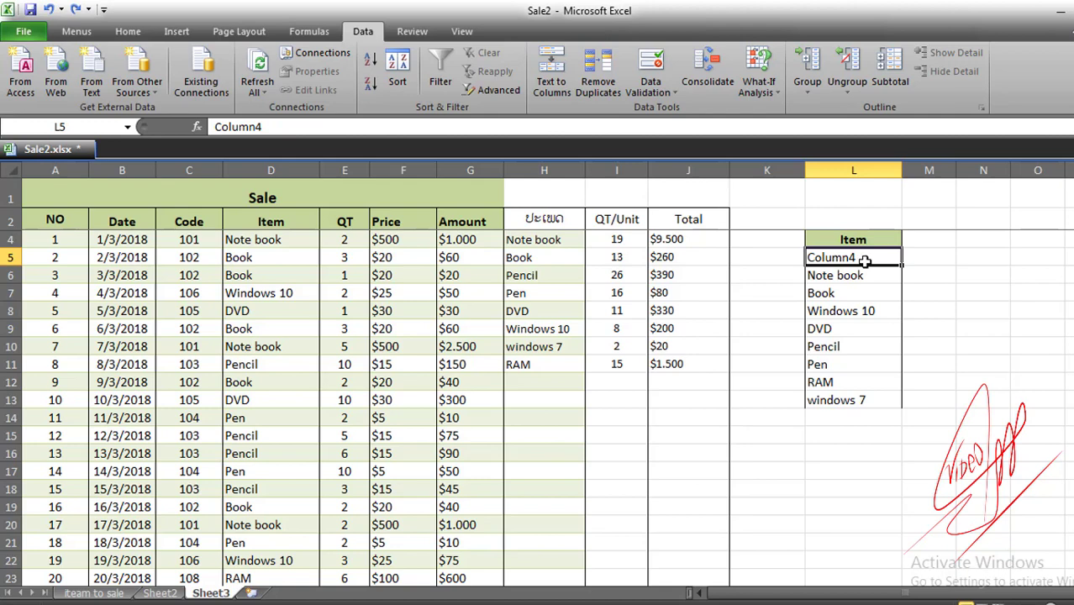
{"action": "left_click", "coordinate": [846, 278]}
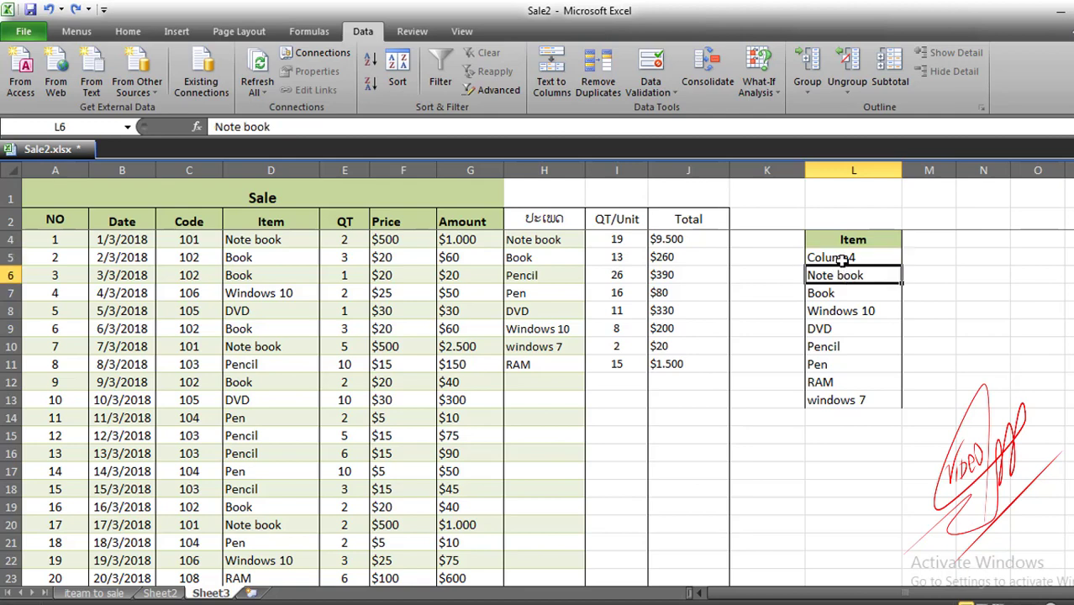
{"action": "left_click", "coordinate": [840, 261]}
{"action": "left_click", "coordinate": [843, 280]}
{"action": "left_click", "coordinate": [838, 294]}
{"action": "left_click", "coordinate": [831, 328]}
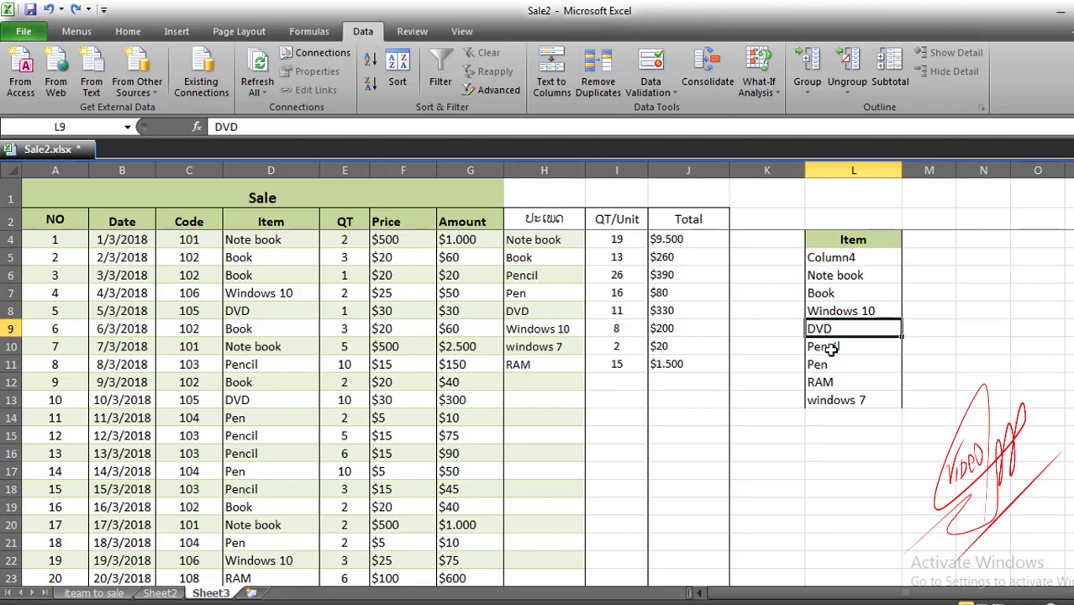
{"action": "left_click_drag", "start_coordinate": [844, 259], "coordinate": [849, 394]}
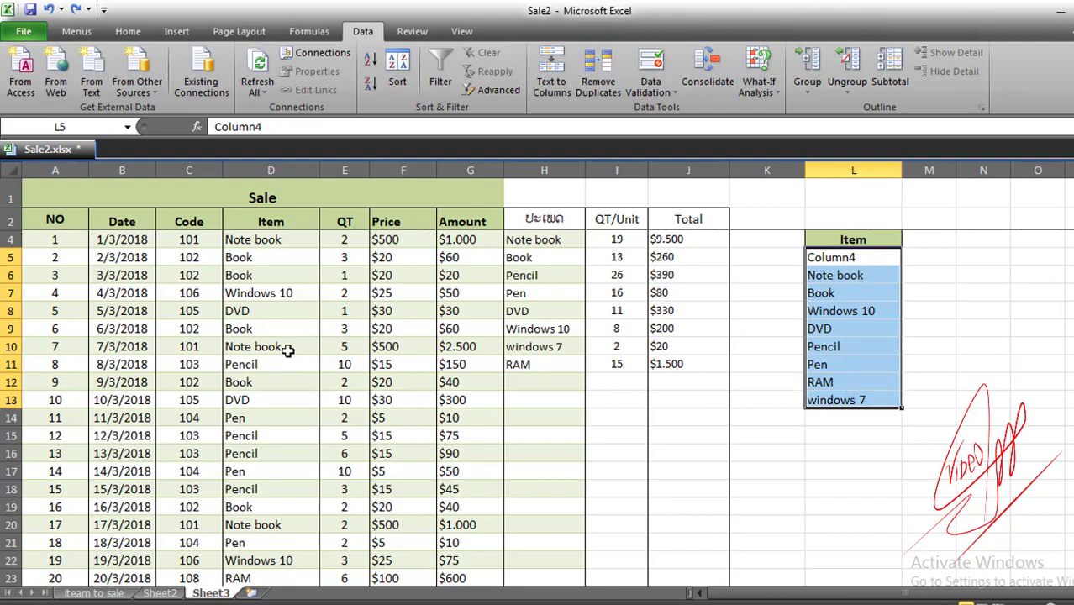
{"action": "scroll", "coordinate": [233, 348], "scroll_direction": "down", "scroll_amount": 4}
{"action": "scroll", "coordinate": [252, 347], "scroll_direction": "up", "scroll_amount": 4}
{"action": "left_click_drag", "start_coordinate": [854, 257], "coordinate": [853, 394]}
{"action": "left_click", "coordinate": [840, 286]}
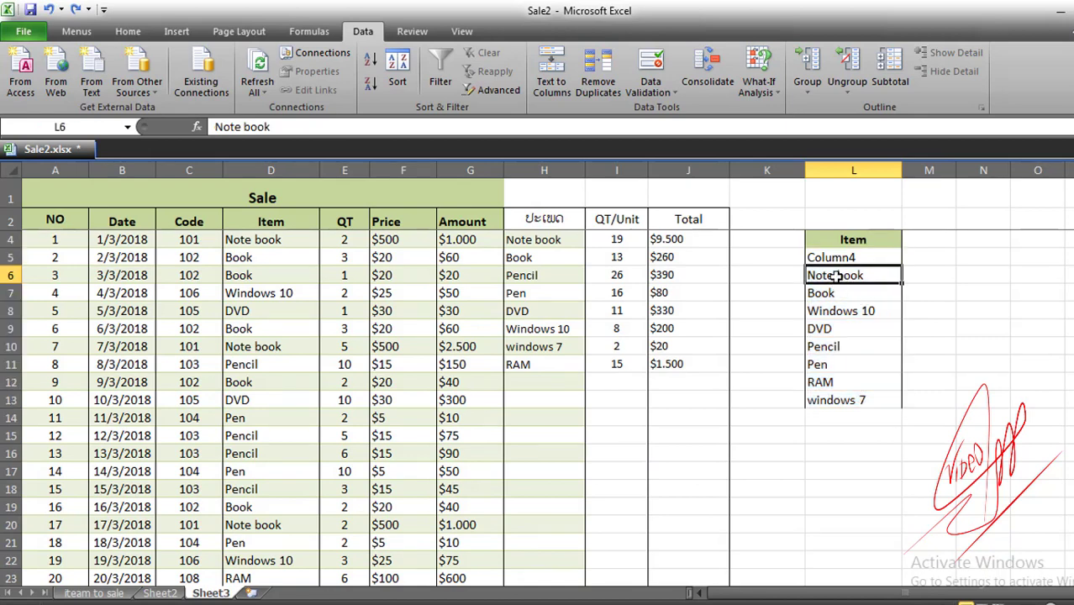
{"action": "left_click_drag", "start_coordinate": [875, 283], "coordinate": [873, 330]}
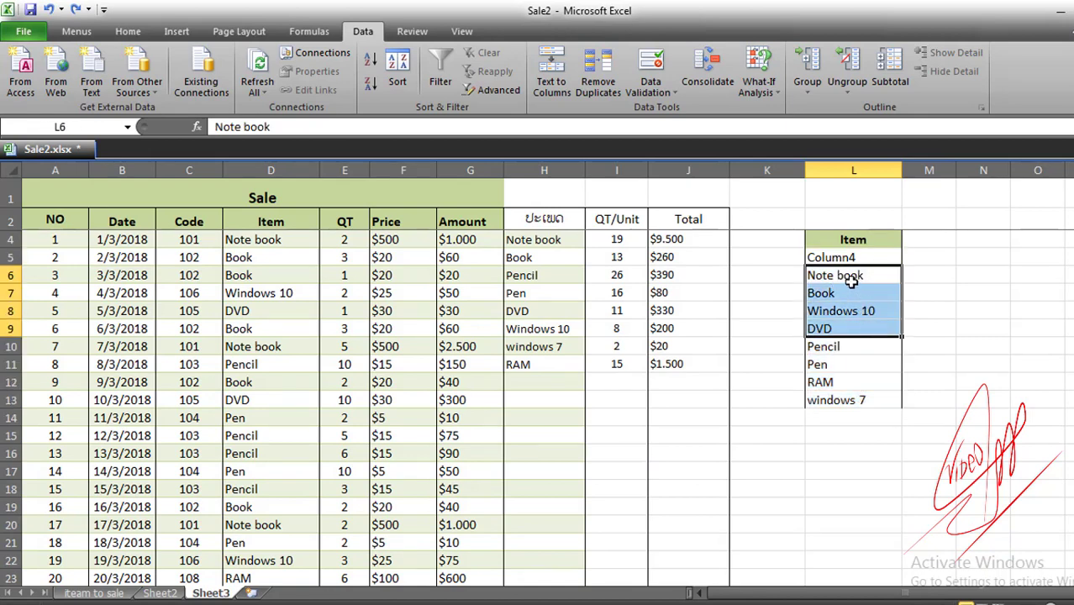
{"action": "left_click", "coordinate": [848, 282]}
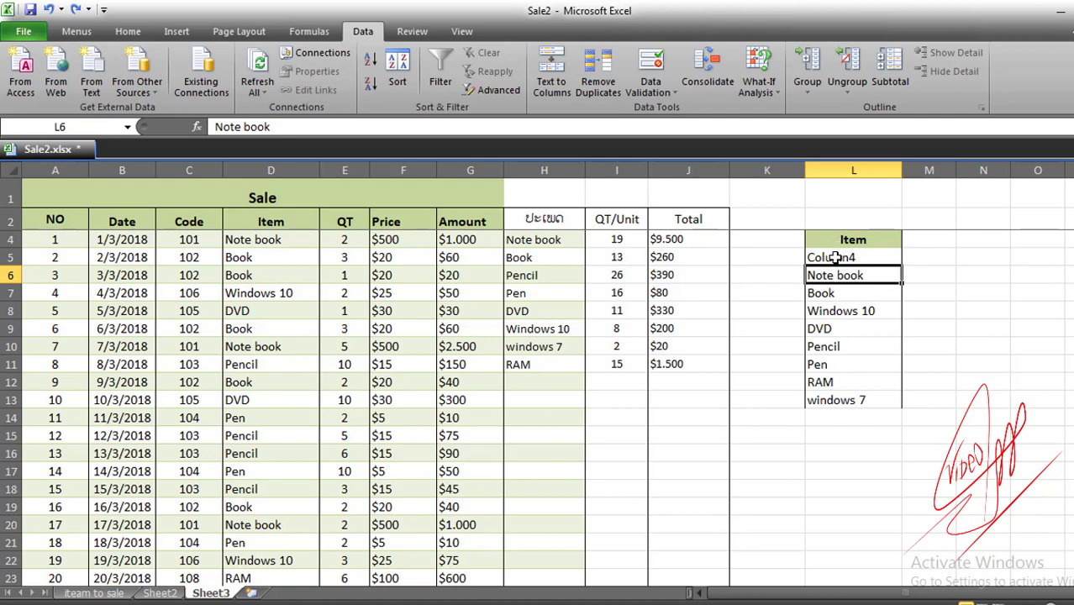
- Remove the Column4 entry from cell L5 beneath the extracted list's Item header
{"action": "left_click_drag", "start_coordinate": [831, 257], "coordinate": [852, 403]}
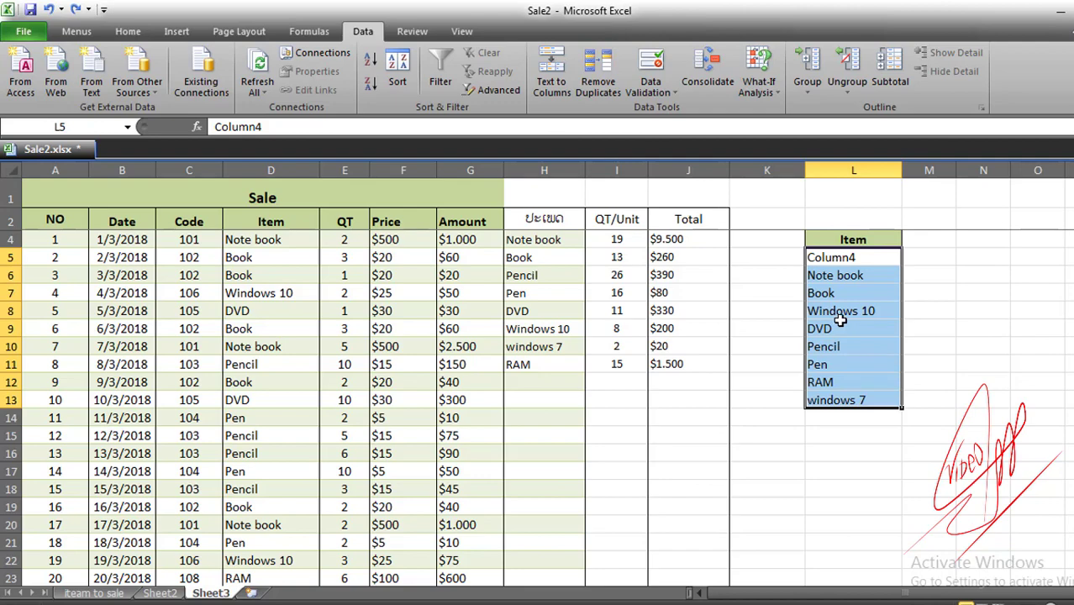
{"action": "scroll", "coordinate": [841, 320], "scroll_direction": "down", "scroll_amount": 2}
{"action": "scroll", "coordinate": [839, 312], "scroll_direction": "up", "scroll_amount": 2}
{"action": "key", "text": "BackSpace"}
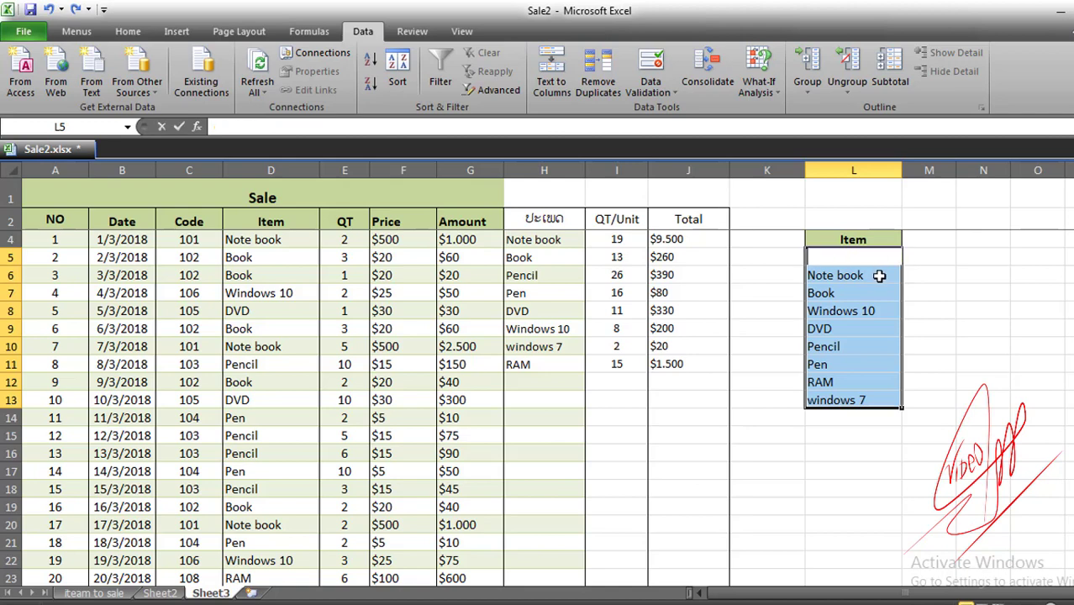
{"action": "left_click", "coordinate": [911, 328]}
- Clear all contents and formatting from the extracted list in cells L4:L14
{"action": "left_click_drag", "start_coordinate": [838, 245], "coordinate": [860, 356]}
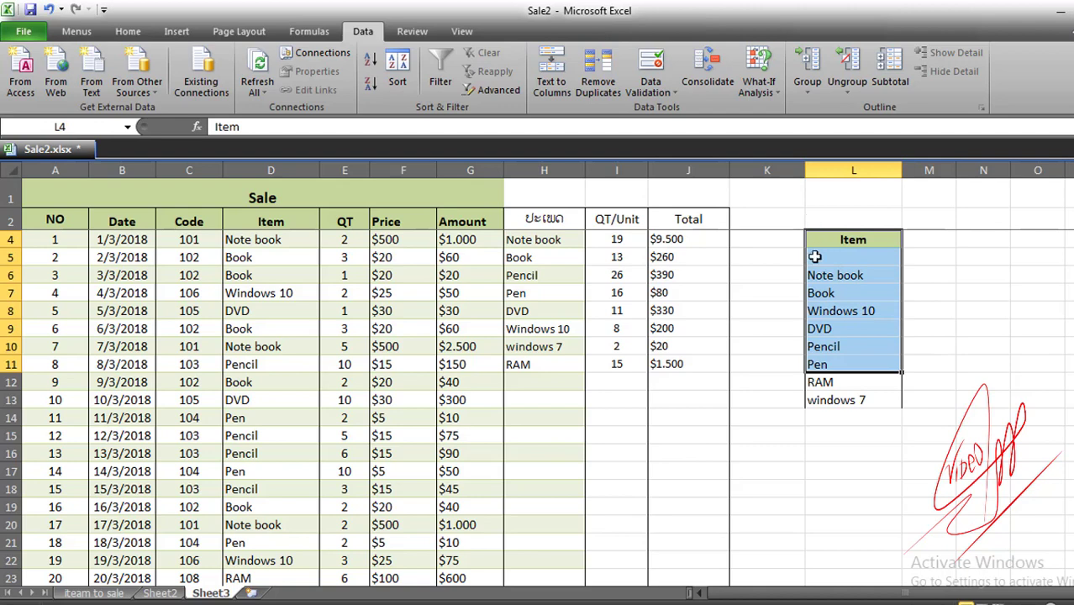
{"action": "left_click_drag", "start_coordinate": [839, 240], "coordinate": [889, 416]}
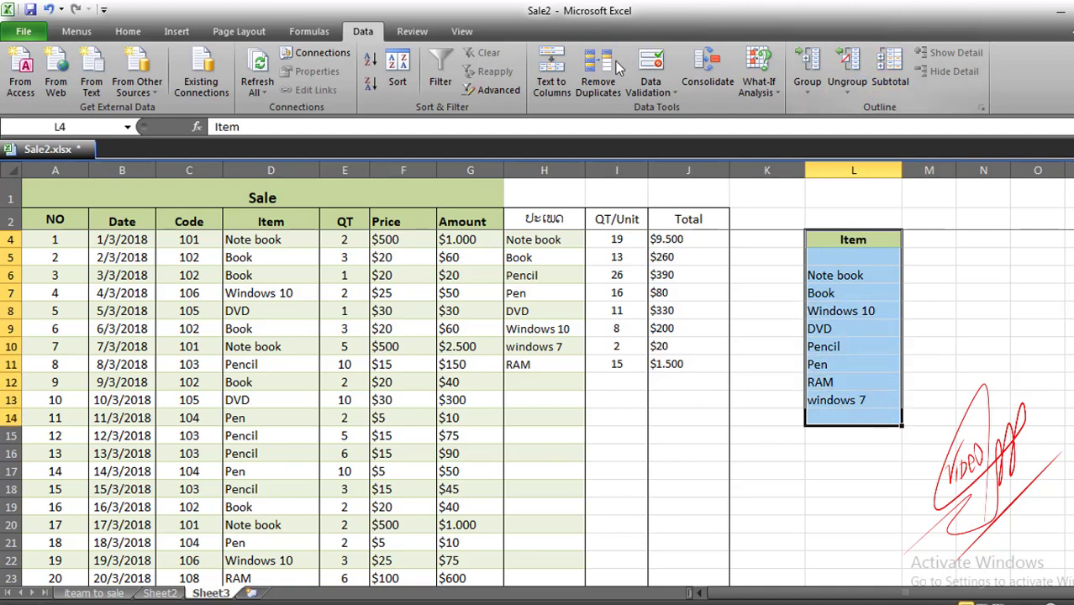
{"action": "left_click", "coordinate": [127, 31]}
{"action": "left_click", "coordinate": [948, 73]}
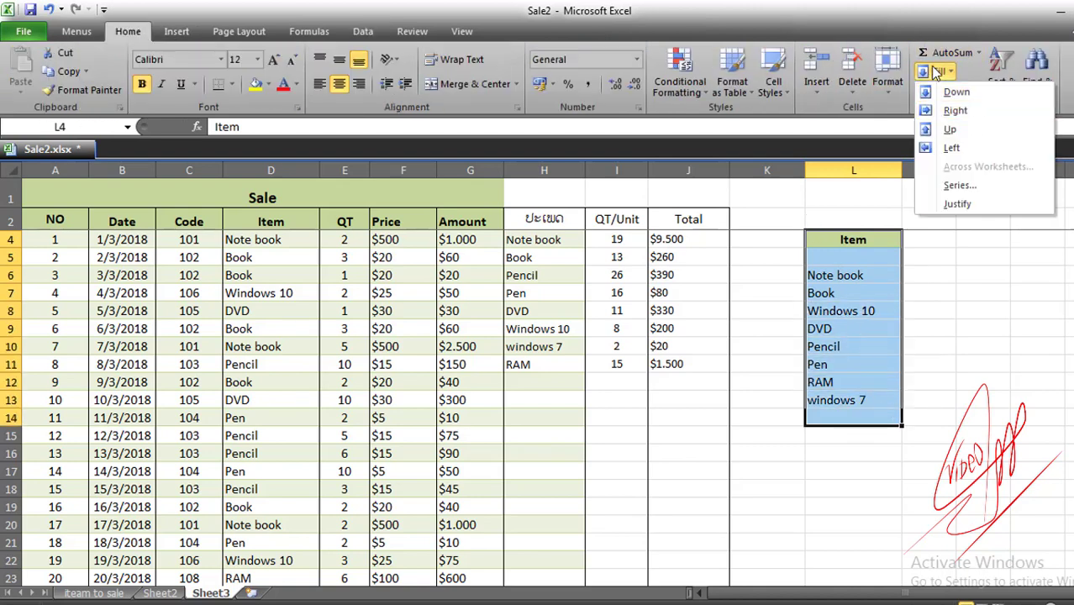
{"action": "left_click", "coordinate": [971, 68]}
{"action": "left_click", "coordinate": [952, 91]}
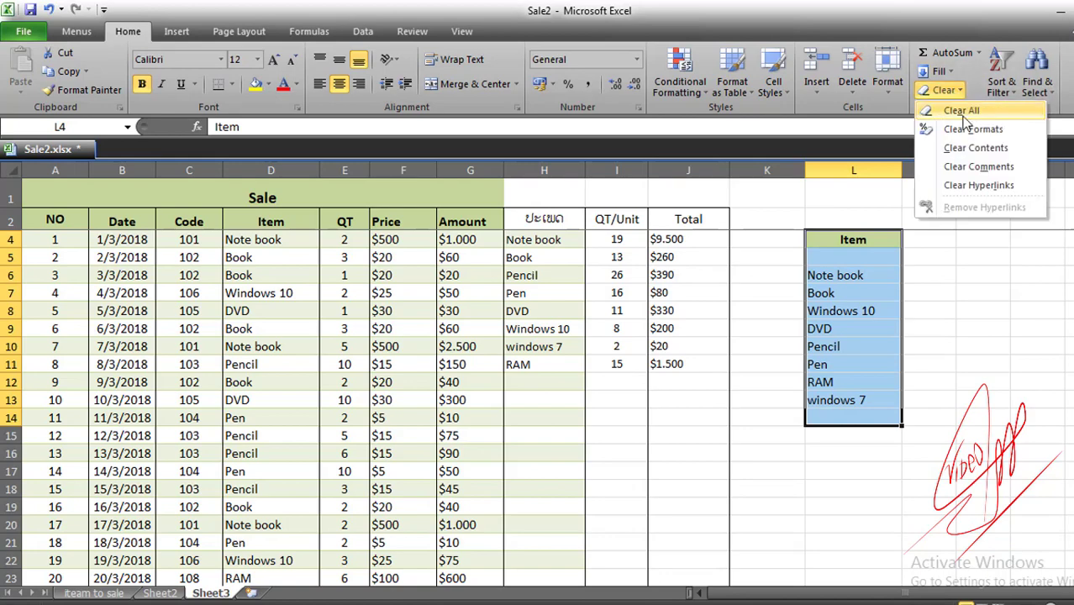
{"action": "left_click", "coordinate": [966, 110]}
{"action": "left_click", "coordinate": [920, 303]}
{"action": "left_click", "coordinate": [766, 274]}
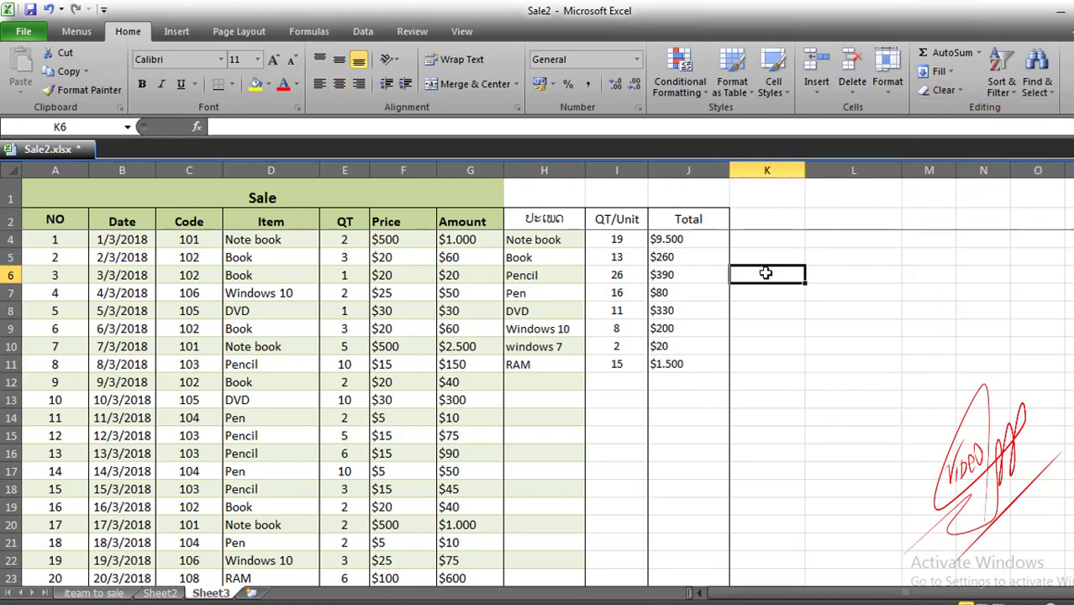
- Examine whether the Sale title and column headers in rows 1 and 2 stay in view across the sheet's lower rows
{"action": "scroll", "coordinate": [749, 271], "scroll_direction": "down", "scroll_amount": 2}
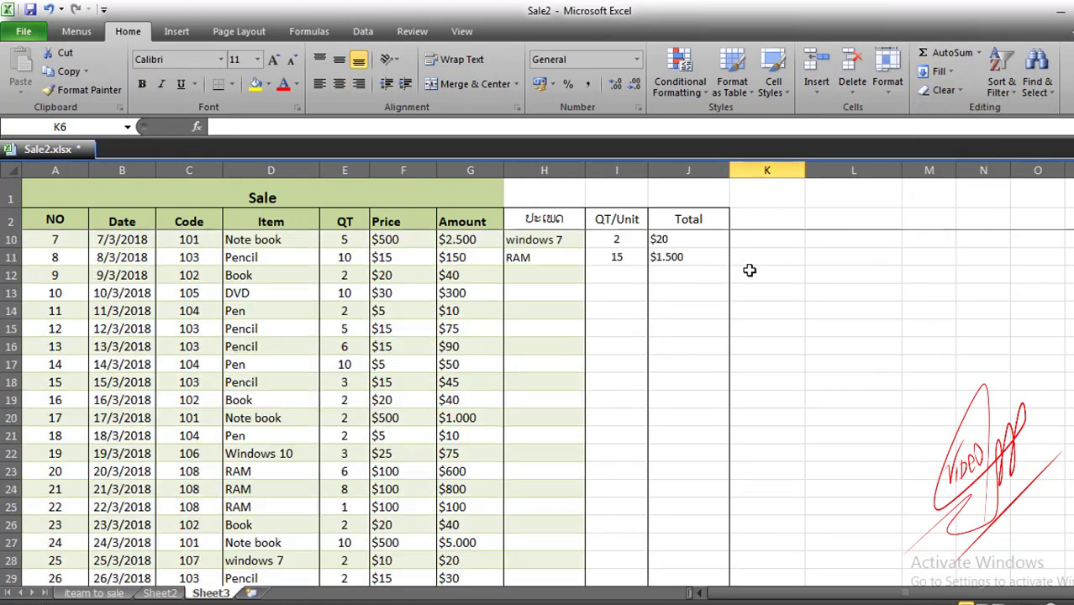
{"action": "scroll", "coordinate": [749, 270], "scroll_direction": "up", "scroll_amount": 2}
{"action": "scroll", "coordinate": [328, 311], "scroll_direction": "down", "scroll_amount": 2}
{"action": "scroll", "coordinate": [339, 304], "scroll_direction": "up", "scroll_amount": 2}
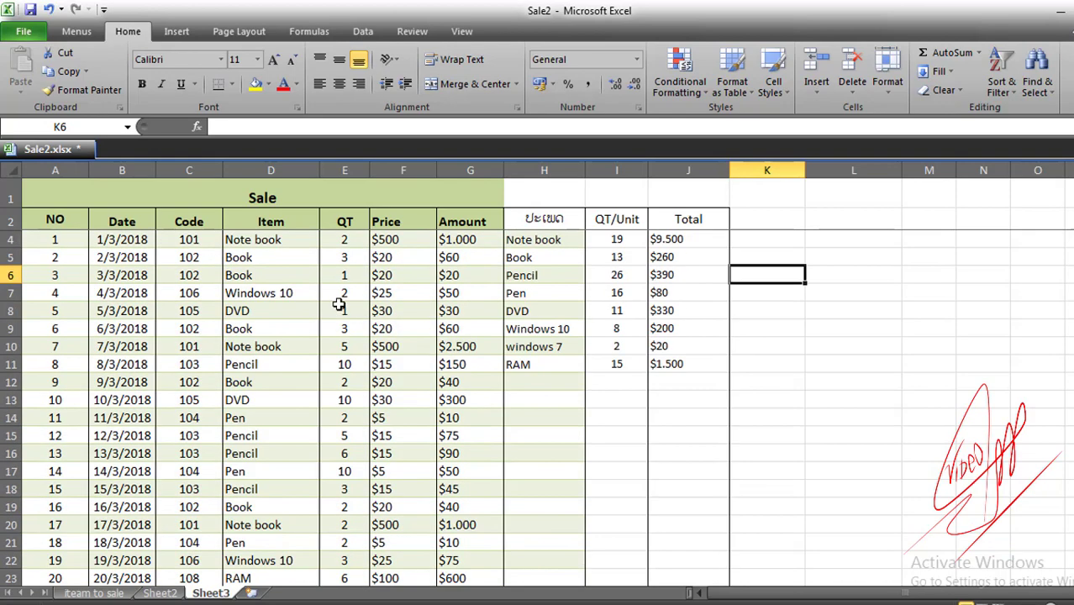
{"action": "left_click_drag", "start_coordinate": [59, 218], "coordinate": [463, 216]}
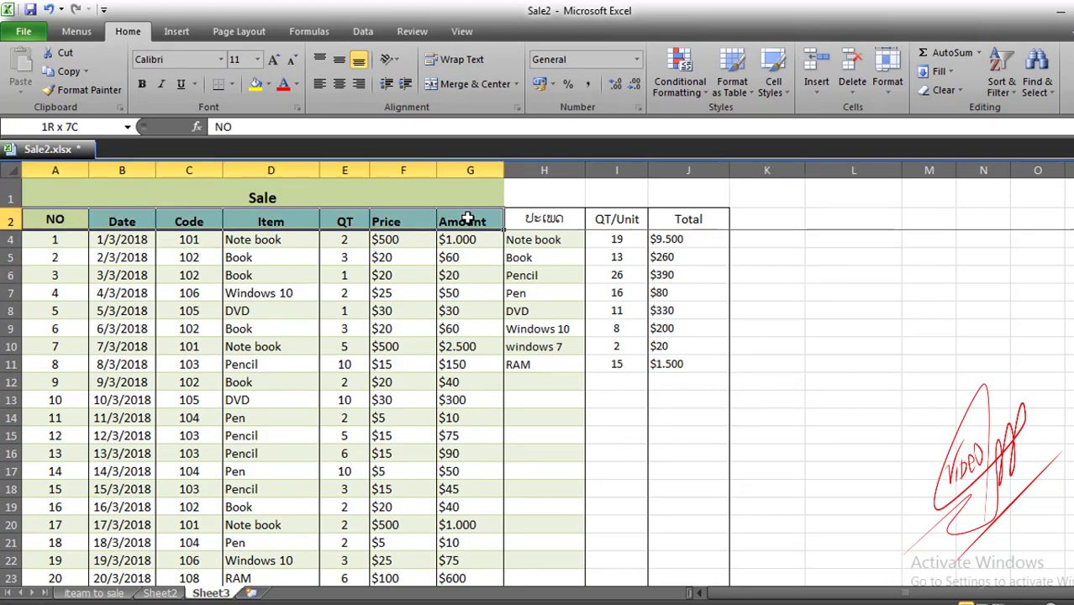
{"action": "left_click", "coordinate": [234, 194]}
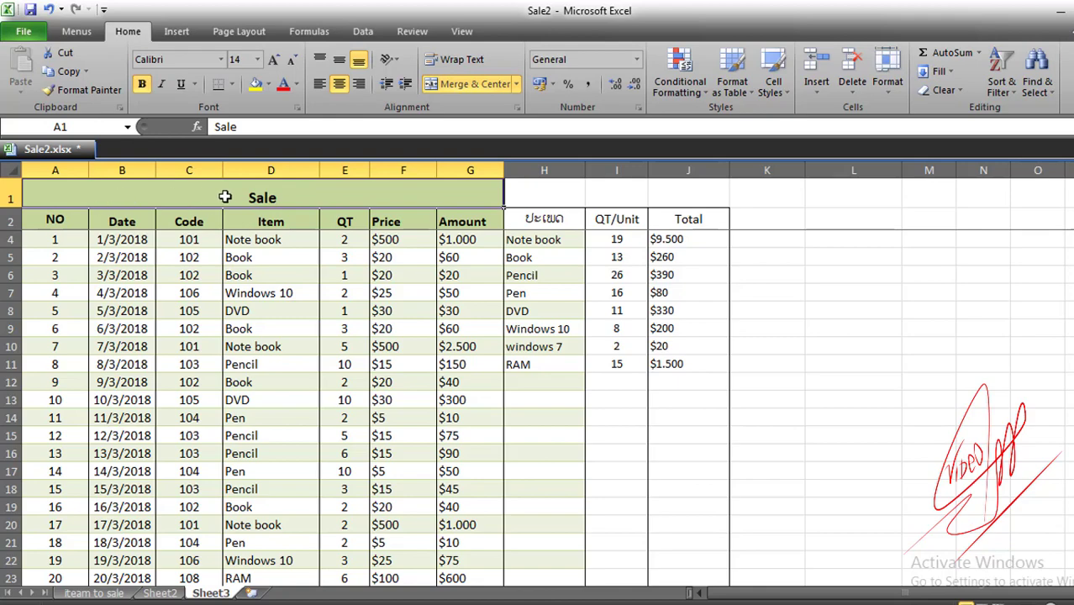
{"action": "left_click_drag", "start_coordinate": [226, 197], "coordinate": [391, 231]}
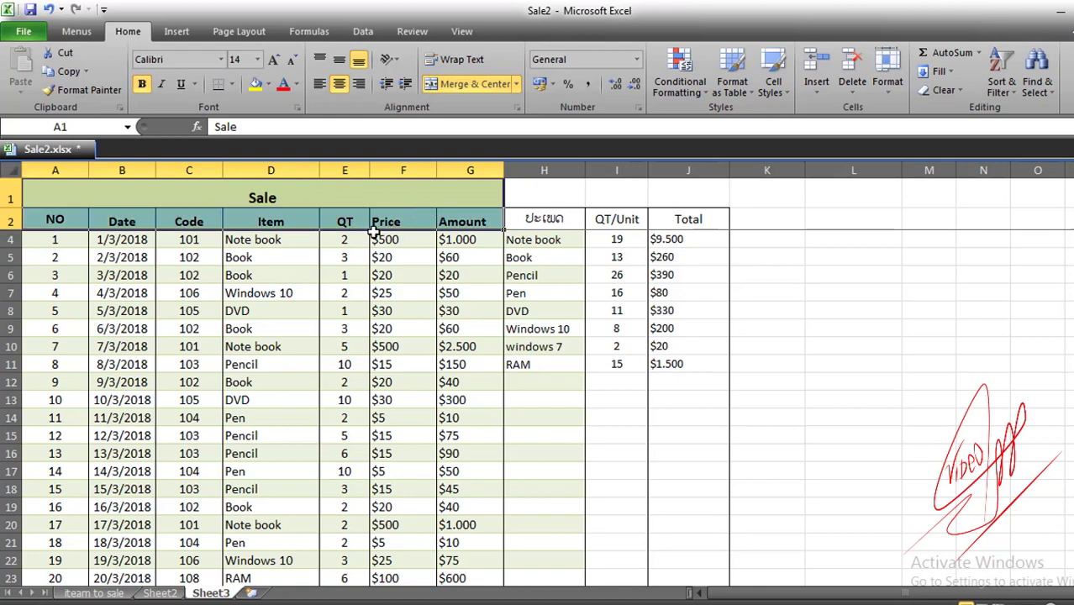
{"action": "scroll", "coordinate": [374, 244], "scroll_direction": "down", "scroll_amount": 2}
{"action": "scroll", "coordinate": [496, 260], "scroll_direction": "up", "scroll_amount": 2}
{"action": "left_click", "coordinate": [760, 292]}
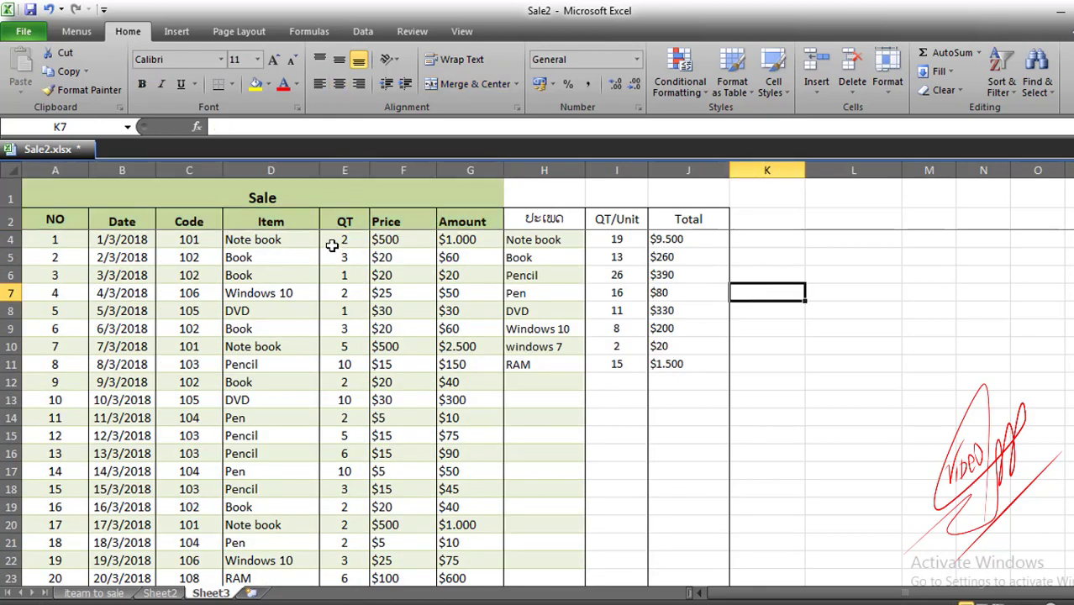
{"action": "scroll", "coordinate": [331, 245], "scroll_direction": "down", "scroll_amount": 4}
{"action": "scroll", "coordinate": [328, 245], "scroll_direction": "up", "scroll_amount": 4}
{"action": "scroll", "coordinate": [258, 245], "scroll_direction": "down", "scroll_amount": 11}
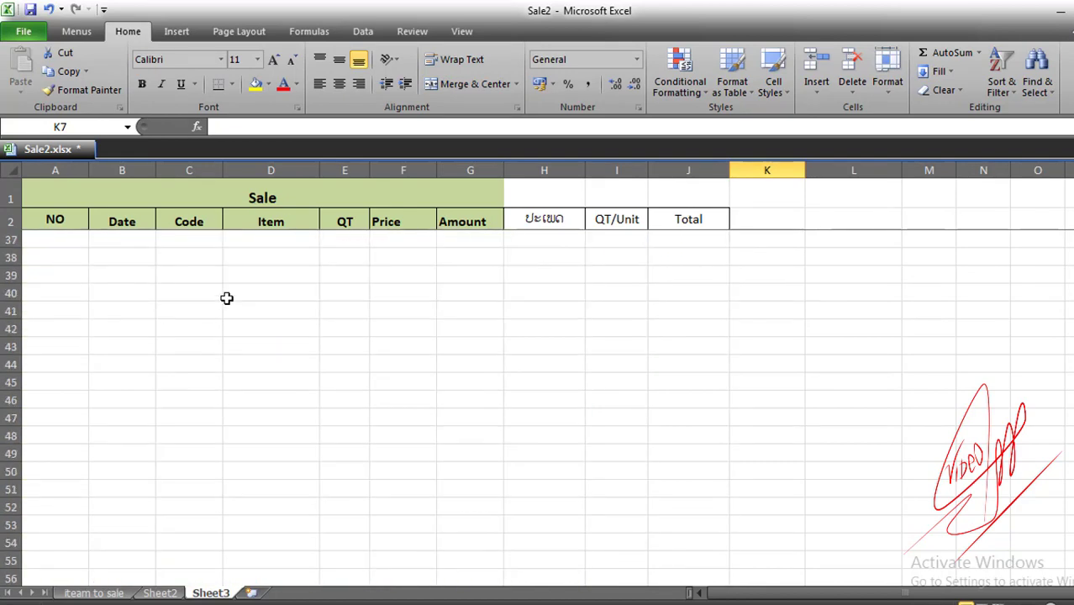
{"action": "scroll", "coordinate": [250, 295], "scroll_direction": "down", "scroll_amount": 3}
{"action": "scroll", "coordinate": [252, 292], "scroll_direction": "down", "scroll_amount": 2}
{"action": "scroll", "coordinate": [258, 288], "scroll_direction": "up", "scroll_amount": 1}
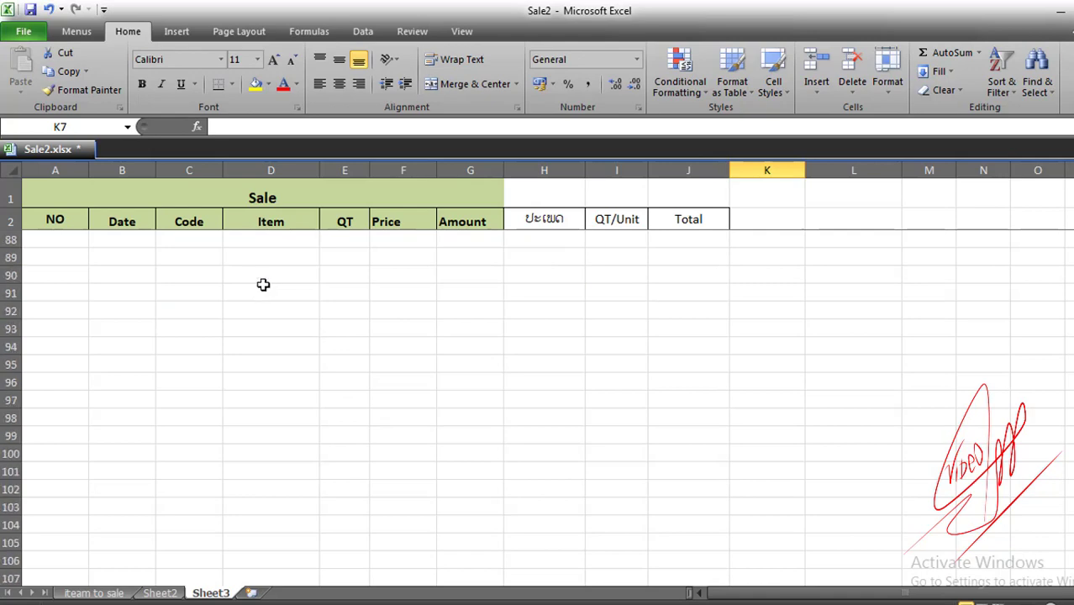
- Return to the start of the Sale table and examine on Sheet2 whether the header row in row 5 is fixed
{"action": "scroll", "coordinate": [260, 275], "scroll_direction": "up", "scroll_amount": 15}
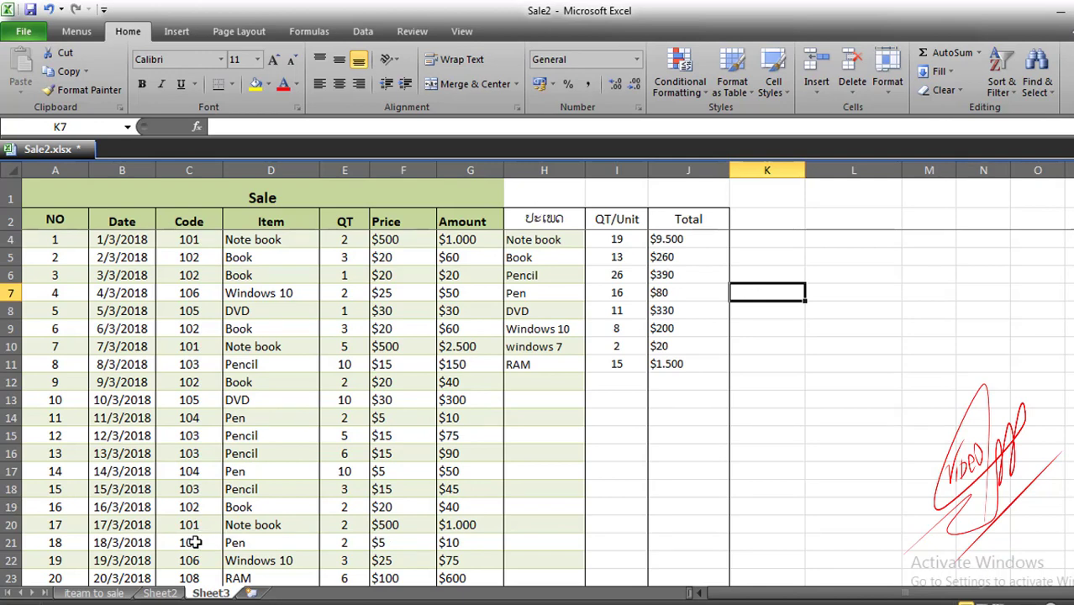
{"action": "left_click", "coordinate": [159, 592]}
{"action": "scroll", "coordinate": [232, 355], "scroll_direction": "down", "scroll_amount": 2}
{"action": "scroll", "coordinate": [232, 355], "scroll_direction": "up", "scroll_amount": 1}
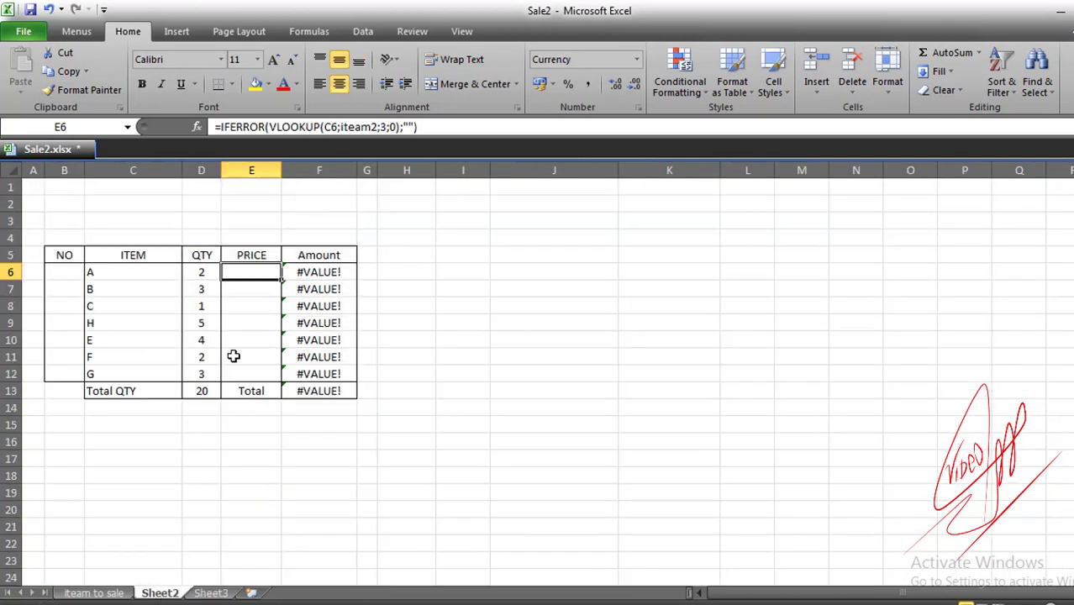
{"action": "scroll", "coordinate": [232, 355], "scroll_direction": "down", "scroll_amount": 2}
{"action": "scroll", "coordinate": [179, 453], "scroll_direction": "up", "scroll_amount": 2}
- Examine on the iteam to sale sheet whether the STOCK title and header row stay in view across the lower rows
{"action": "left_click", "coordinate": [106, 593]}
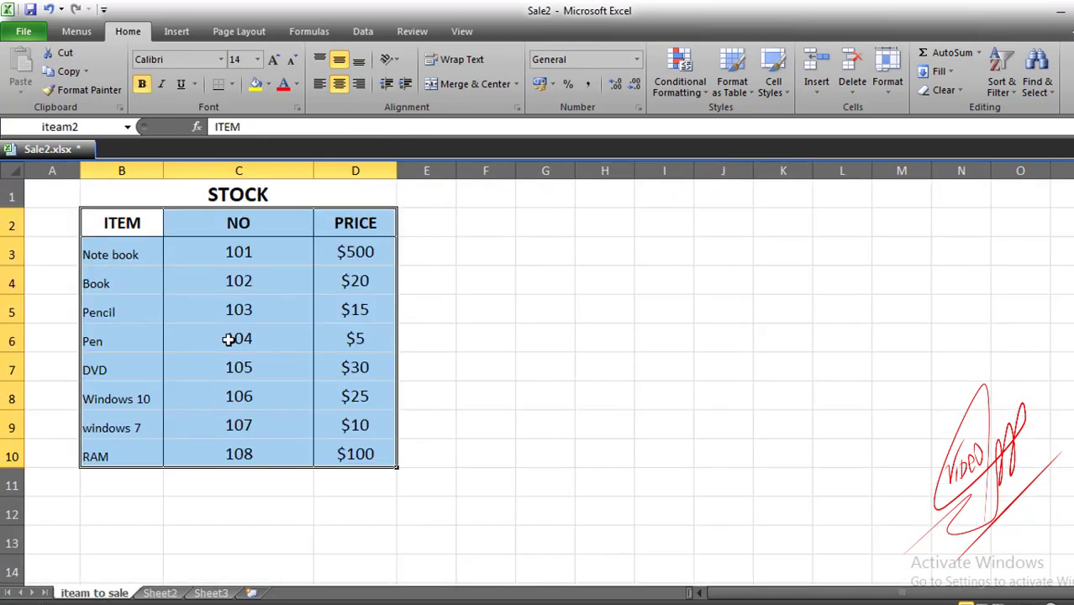
{"action": "scroll", "coordinate": [228, 339], "scroll_direction": "down", "scroll_amount": 4}
{"action": "scroll", "coordinate": [228, 339], "scroll_direction": "up", "scroll_amount": 4}
{"action": "left_click", "coordinate": [416, 309]}
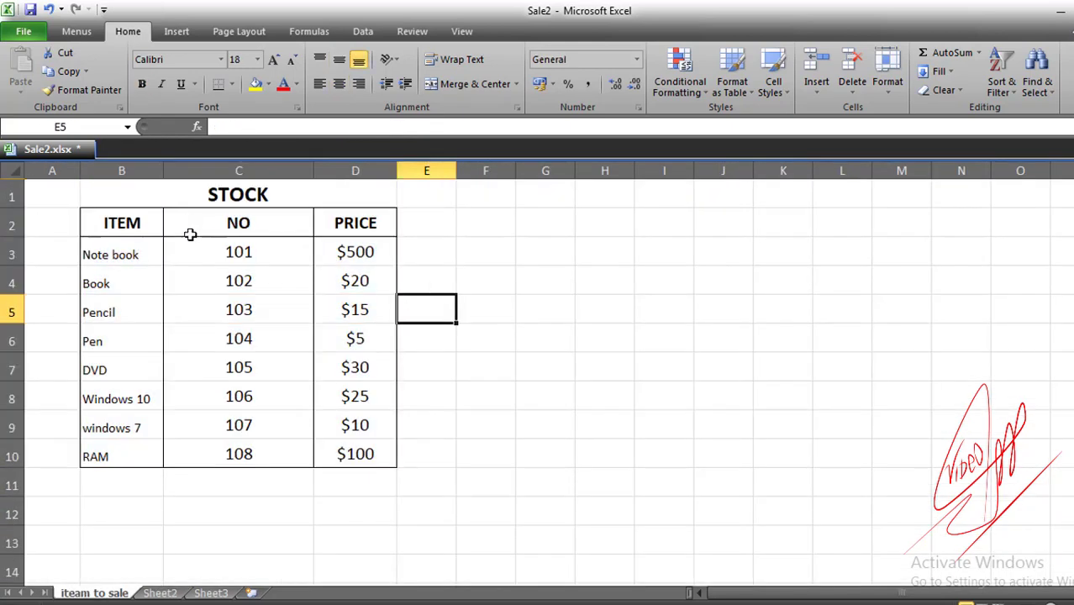
{"action": "scroll", "coordinate": [193, 239], "scroll_direction": "down", "scroll_amount": 6}
{"action": "scroll", "coordinate": [197, 242], "scroll_direction": "up", "scroll_amount": 6}
{"action": "left_click_drag", "start_coordinate": [102, 205], "coordinate": [334, 221]}
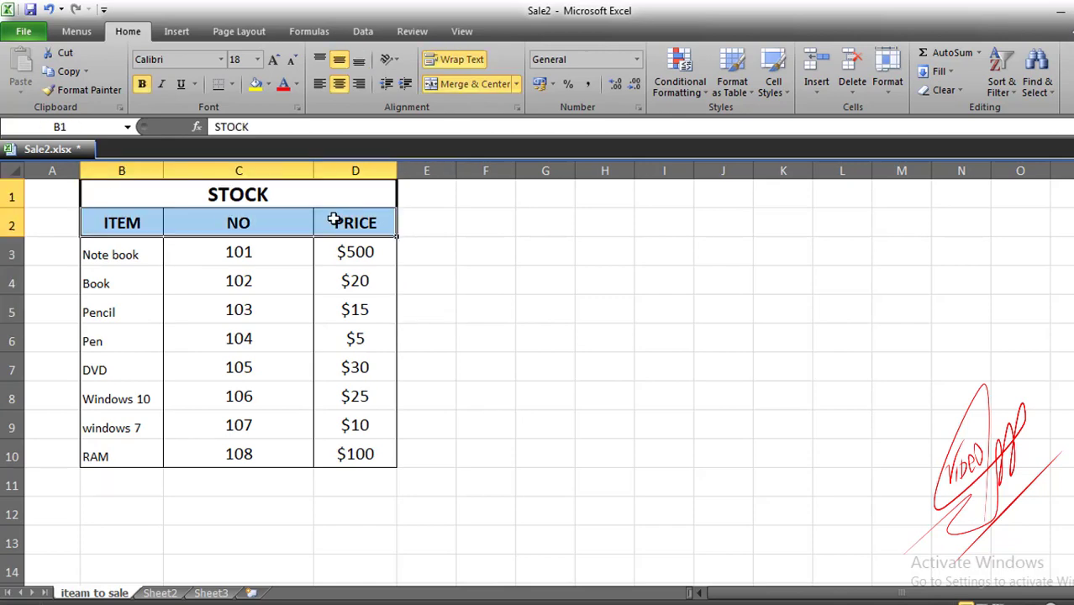
{"action": "scroll", "coordinate": [331, 264], "scroll_direction": "down", "scroll_amount": 4}
{"action": "scroll", "coordinate": [332, 264], "scroll_direction": "up", "scroll_amount": 4}
{"action": "left_click", "coordinate": [165, 223]}
{"action": "scroll", "coordinate": [227, 252], "scroll_direction": "down", "scroll_amount": 3}
{"action": "scroll", "coordinate": [252, 256], "scroll_direction": "up", "scroll_amount": 2}
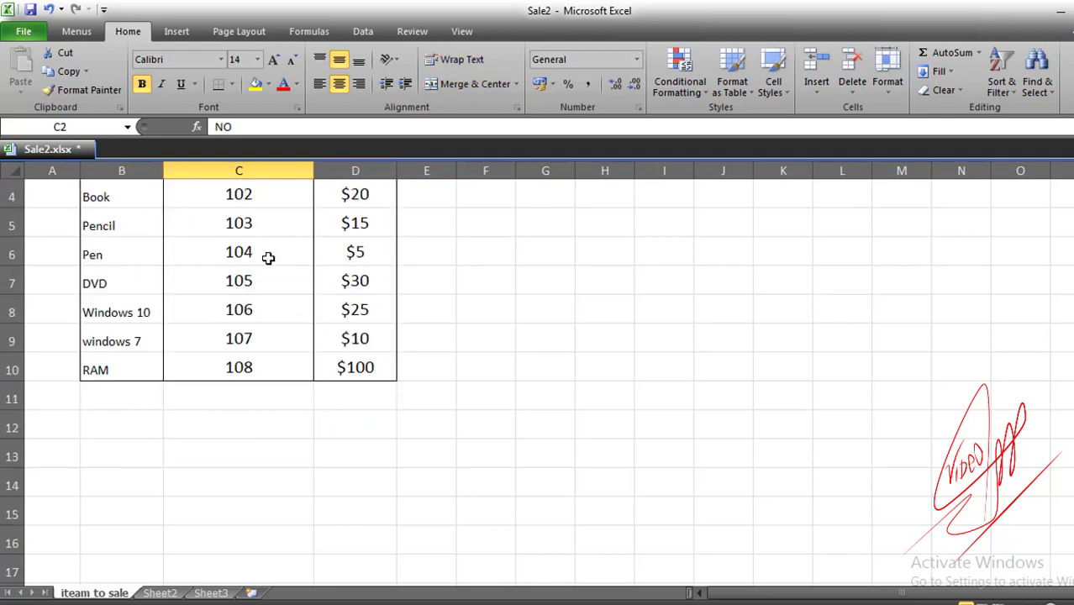
{"action": "scroll", "coordinate": [244, 367], "scroll_direction": "down", "scroll_amount": 3}
{"action": "scroll", "coordinate": [235, 432], "scroll_direction": "up", "scroll_amount": 4}
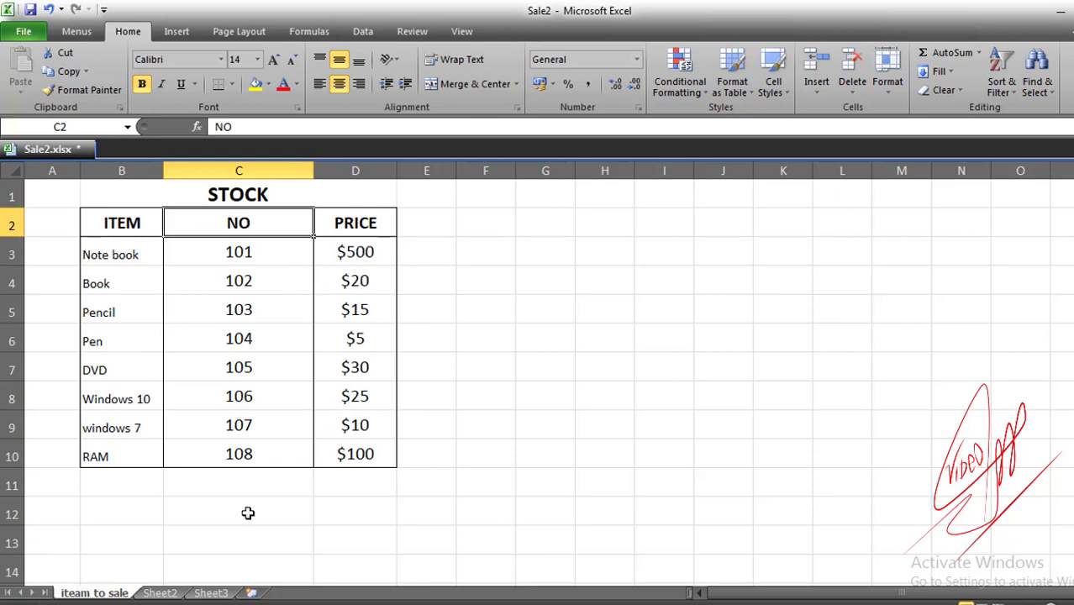
{"action": "scroll", "coordinate": [247, 512], "scroll_direction": "down", "scroll_amount": 1}
{"action": "scroll", "coordinate": [281, 472], "scroll_direction": "up", "scroll_amount": 1}
- Freeze the panes of the iteam to sale sheet at cell B3, the Note book entry
{"action": "left_click", "coordinate": [139, 225]}
{"action": "left_click", "coordinate": [172, 228]}
{"action": "left_click", "coordinate": [139, 248]}
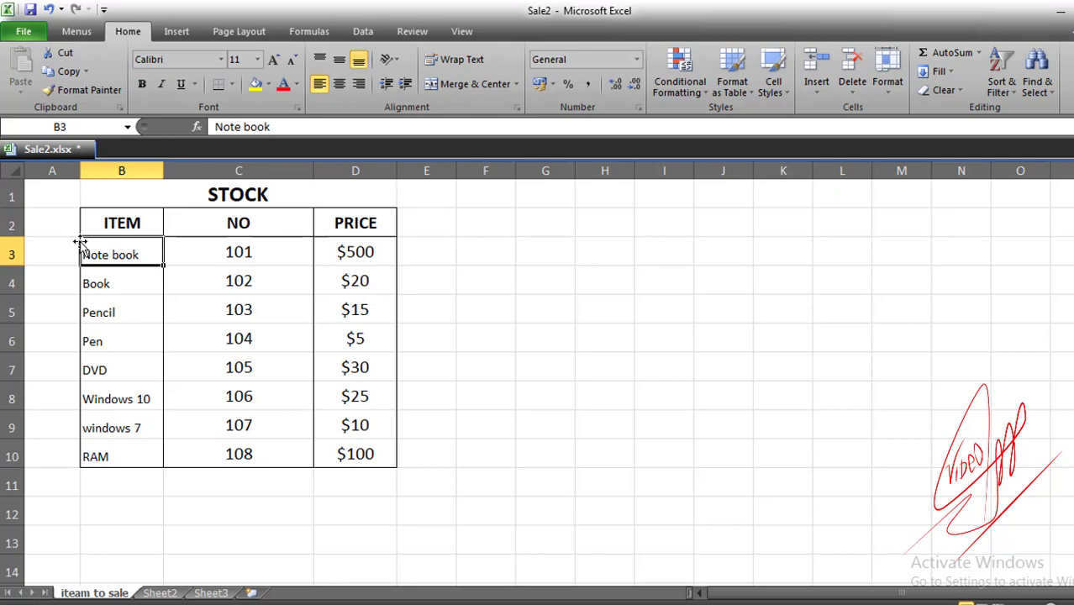
{"action": "left_click_drag", "start_coordinate": [64, 242], "coordinate": [131, 244]}
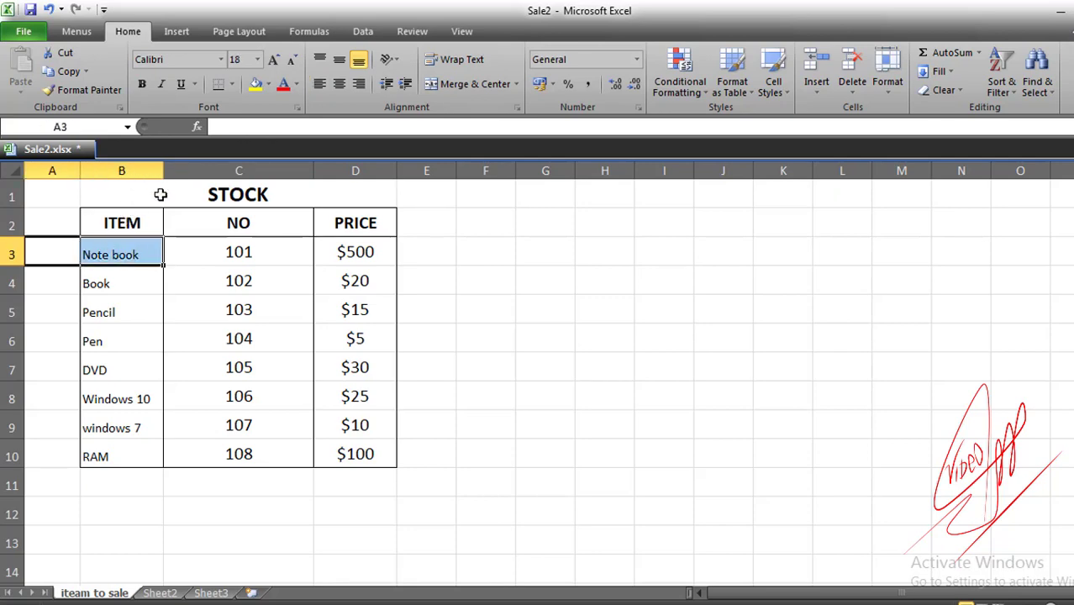
{"action": "scroll", "coordinate": [196, 228], "scroll_direction": "down", "scroll_amount": 1}
{"action": "scroll", "coordinate": [201, 233], "scroll_direction": "up", "scroll_amount": 1}
{"action": "scroll", "coordinate": [202, 233], "scroll_direction": "down", "scroll_amount": 6}
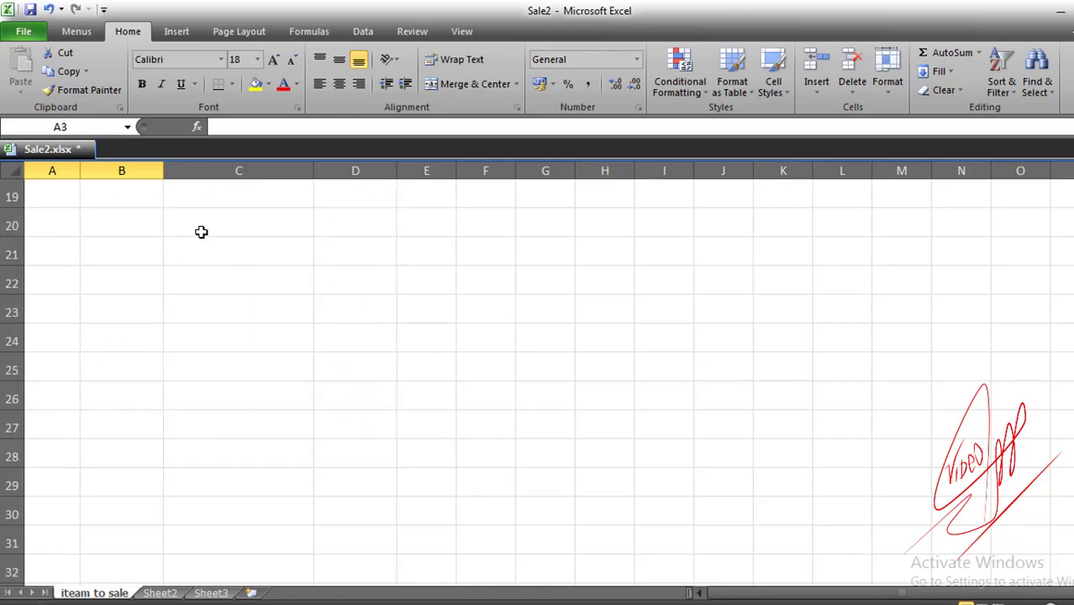
{"action": "scroll", "coordinate": [222, 239], "scroll_direction": "up", "scroll_amount": 6}
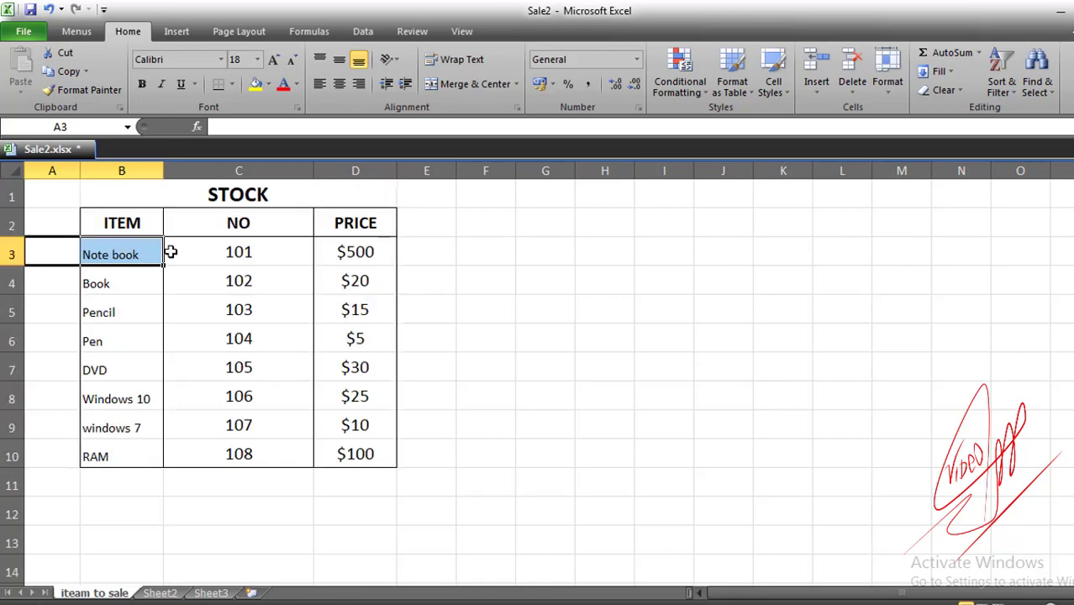
{"action": "left_click", "coordinate": [147, 251]}
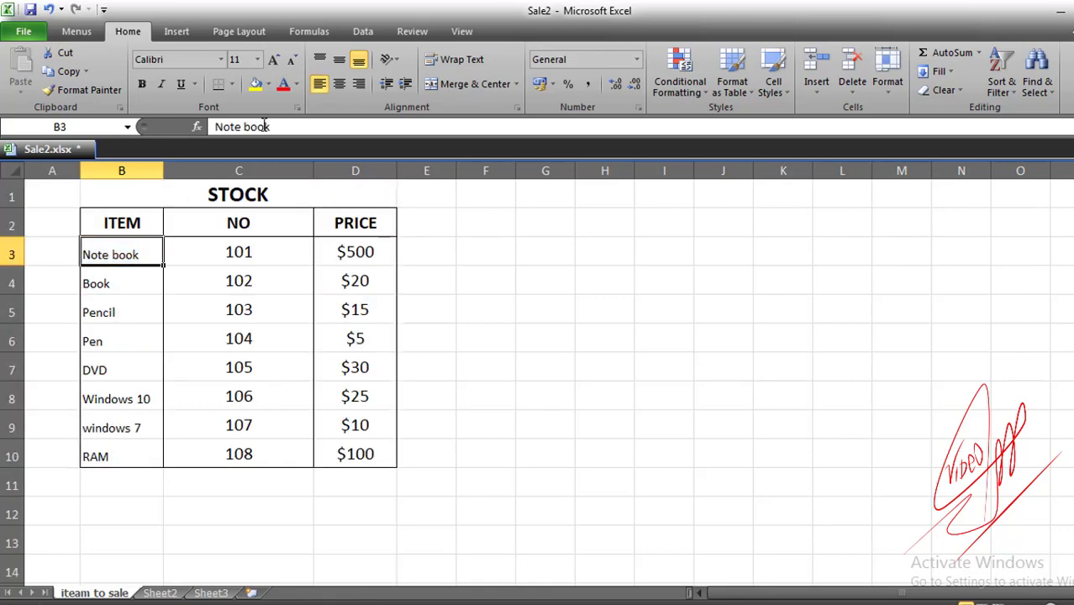
{"action": "left_click", "coordinate": [460, 33]}
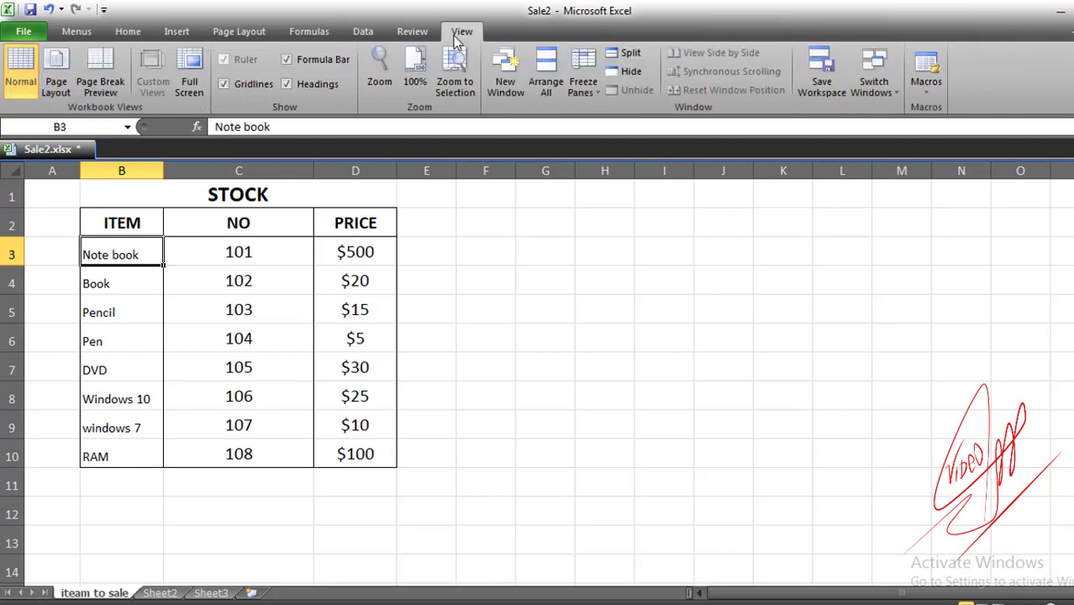
{"action": "left_click", "coordinate": [576, 71]}
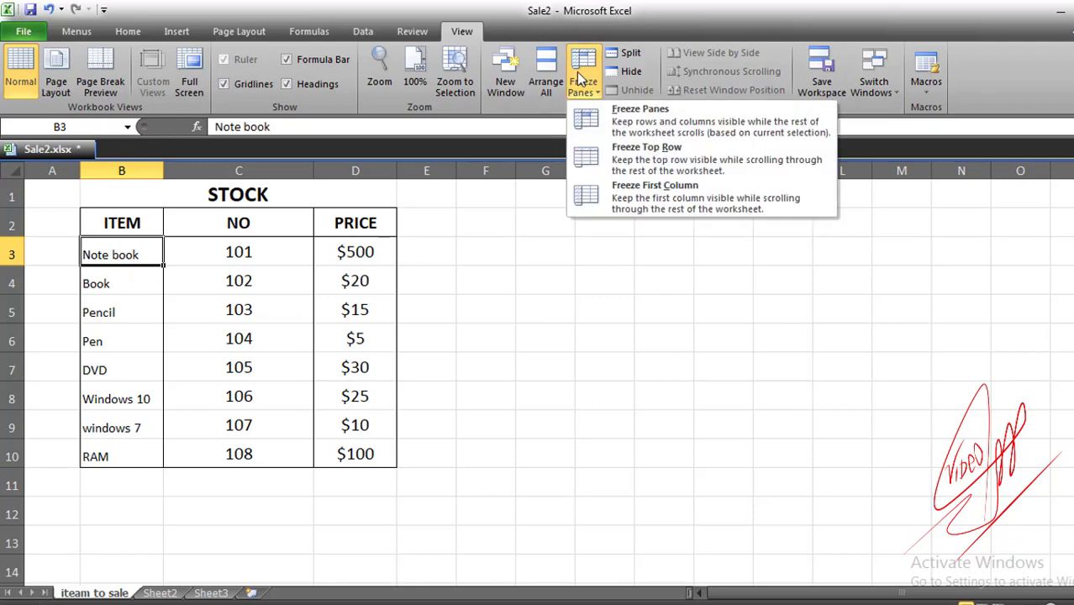
{"action": "left_click", "coordinate": [648, 113]}
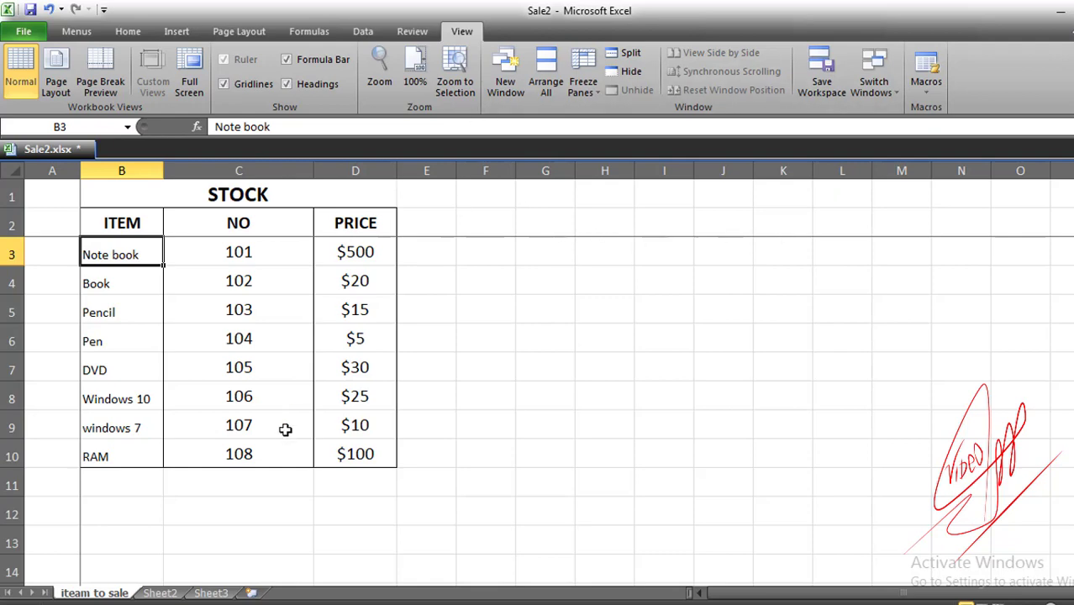
- Examine whether the STOCK title and the ITEM, NO and PRICE headers stay fixed above the lower rows
{"action": "scroll", "coordinate": [275, 436], "scroll_direction": "down", "scroll_amount": 2}
{"action": "scroll", "coordinate": [275, 433], "scroll_direction": "up", "scroll_amount": 2}
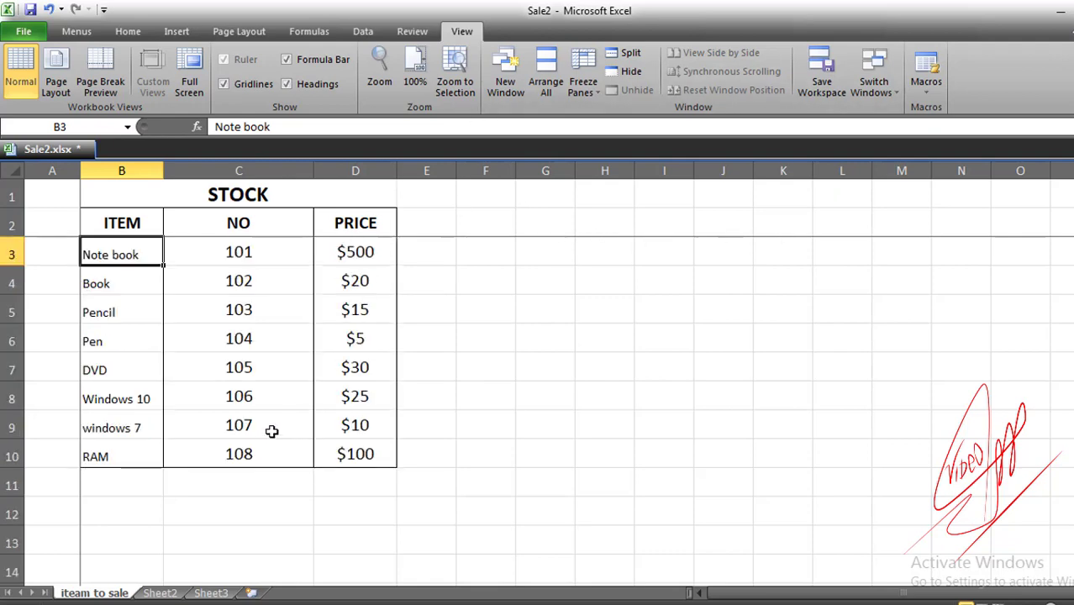
{"action": "scroll", "coordinate": [269, 432], "scroll_direction": "down", "scroll_amount": 3}
{"action": "scroll", "coordinate": [269, 429], "scroll_direction": "up", "scroll_amount": 1}
{"action": "scroll", "coordinate": [281, 424], "scroll_direction": "down", "scroll_amount": 8}
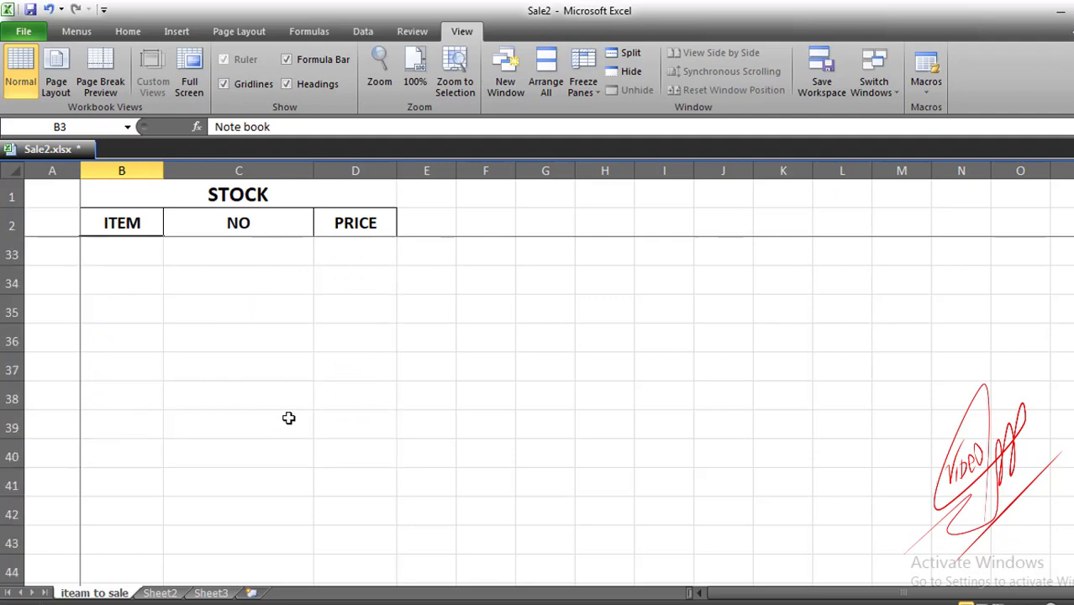
{"action": "scroll", "coordinate": [280, 398], "scroll_direction": "up", "scroll_amount": 10}
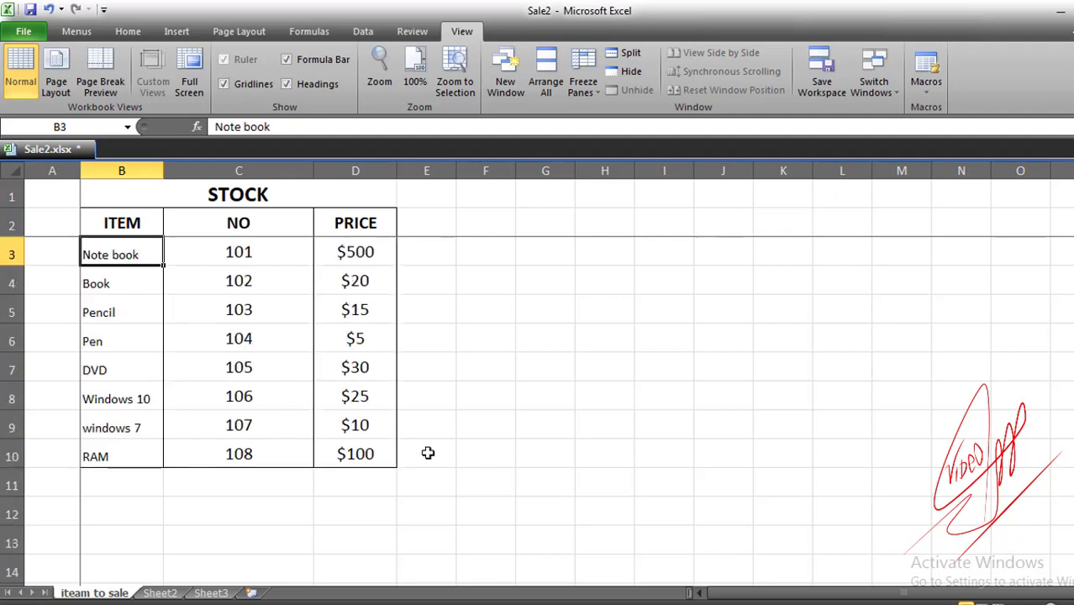
- Examine how the frozen column A behaves when the STOCK table is shifted sideways
{"action": "left_click", "coordinate": [679, 542]}
{"action": "left_click_drag", "start_coordinate": [763, 591], "coordinate": [714, 588]}
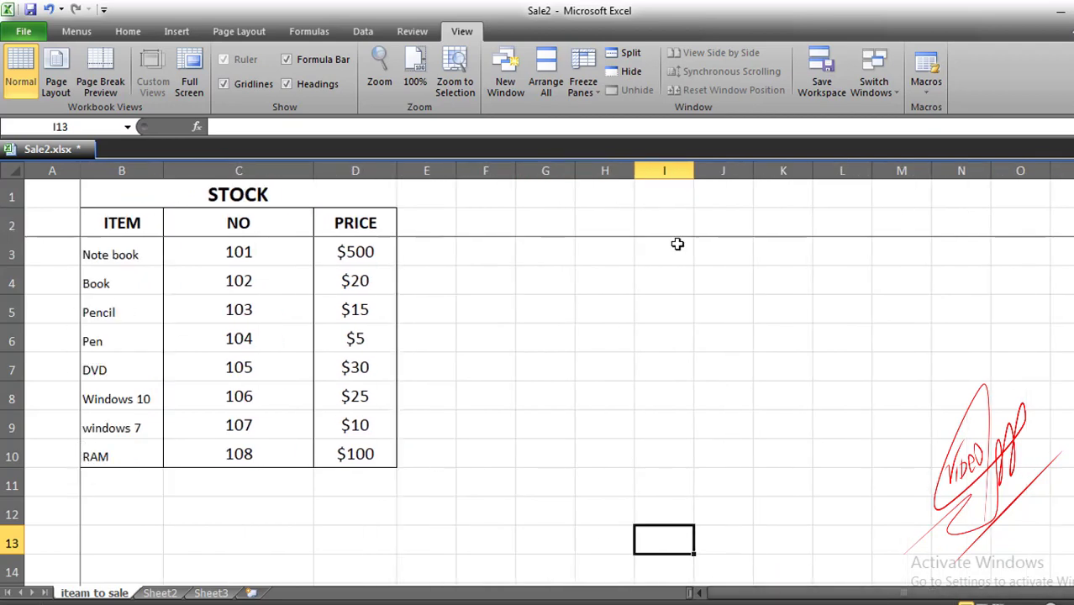
{"action": "left_click_drag", "start_coordinate": [739, 592], "coordinate": [826, 592]}
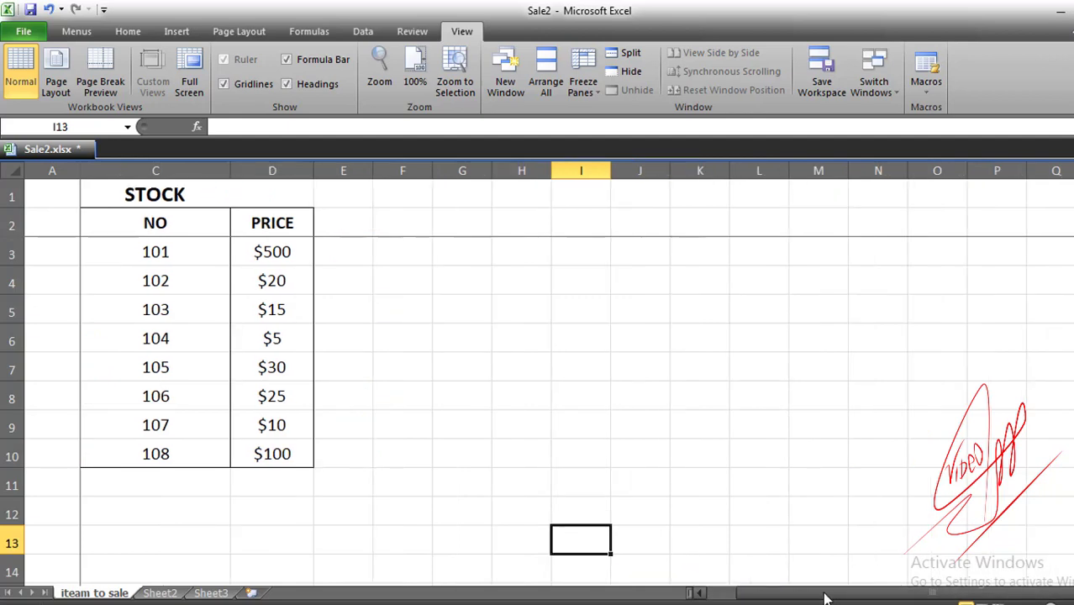
{"action": "left_click", "coordinate": [46, 326]}
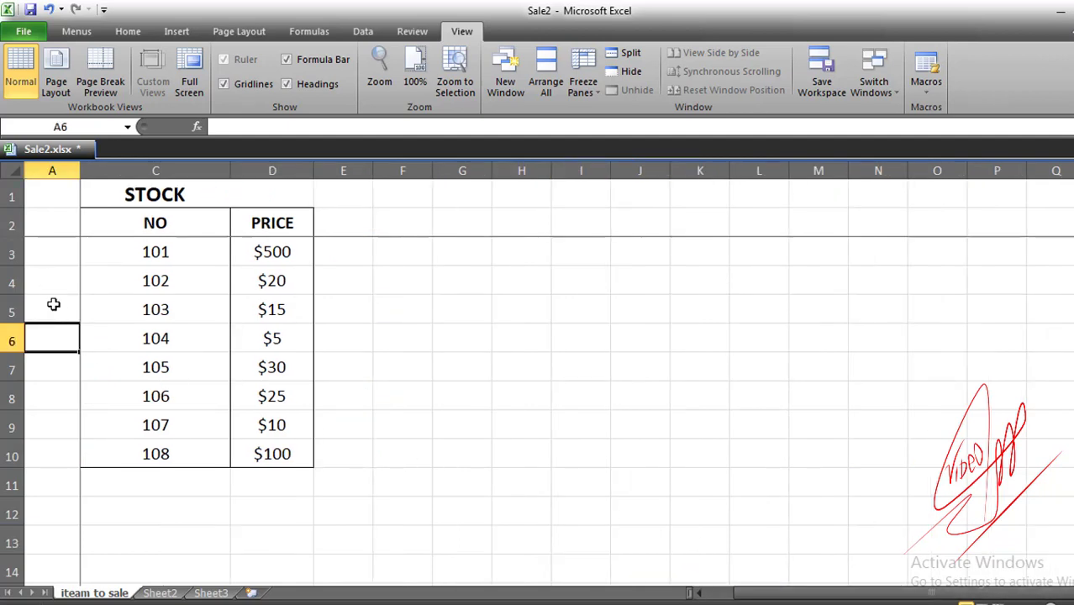
{"action": "left_click", "coordinate": [104, 288]}
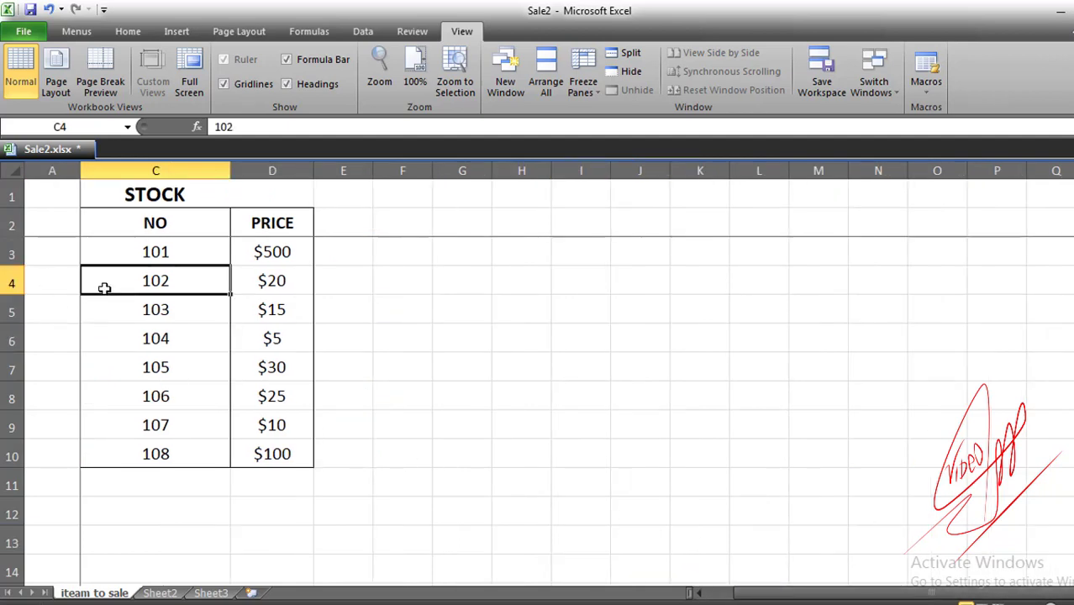
{"action": "left_click_drag", "start_coordinate": [762, 594], "coordinate": [677, 593]}
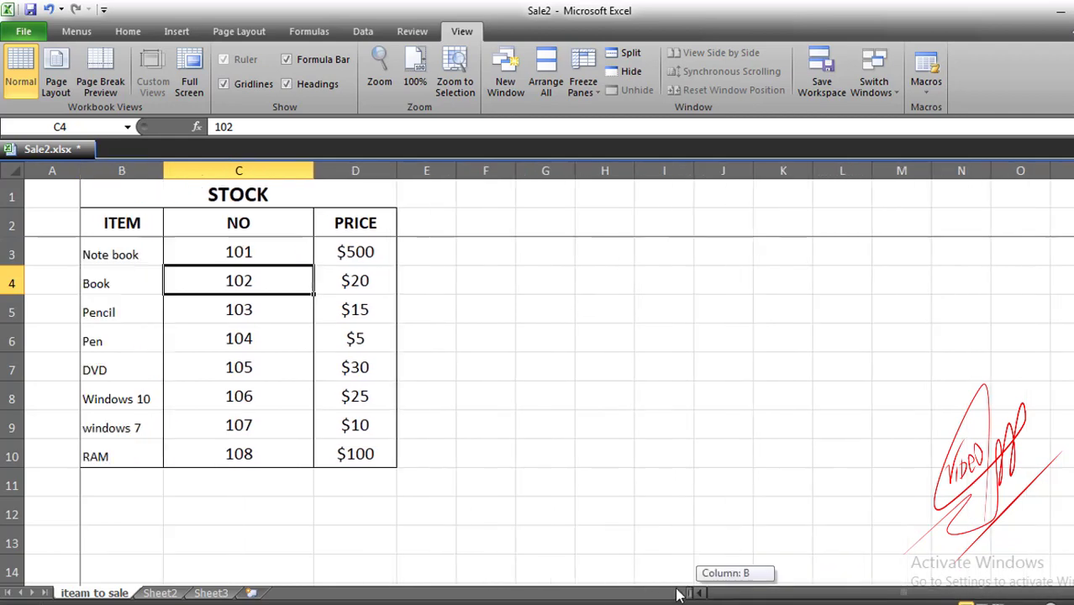
{"action": "left_click", "coordinate": [534, 419]}
{"action": "left_click", "coordinate": [64, 255]}
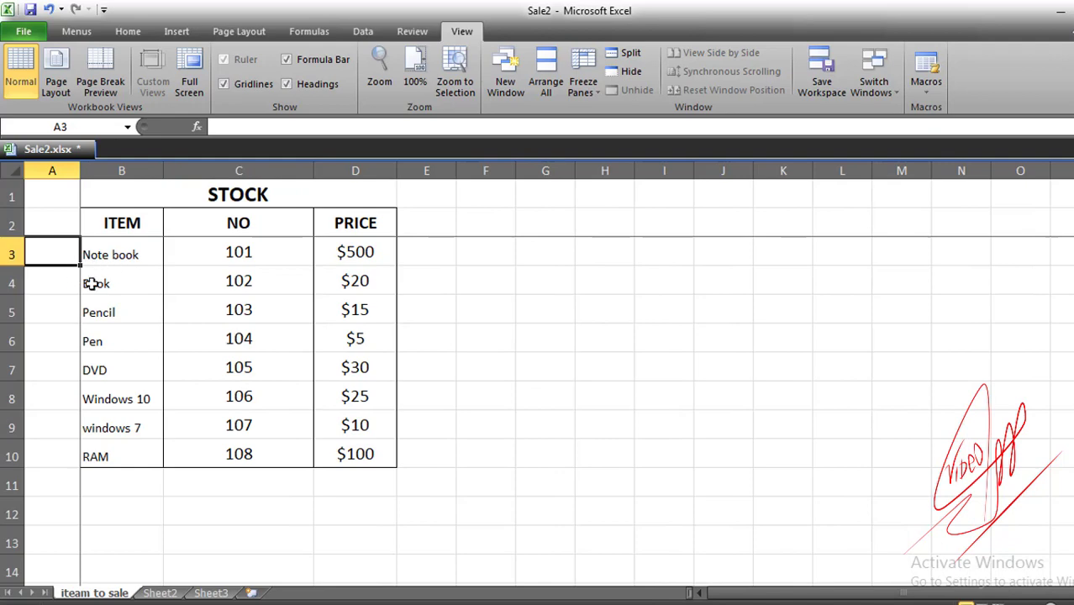
{"action": "mouse_move", "coordinate": [720, 597]}
{"action": "left_mouse_down"}
{"action": "mouse_move", "coordinate": [731, 597]}
{"action": "mouse_move", "coordinate": [701, 595]}
{"action": "left_mouse_up"}
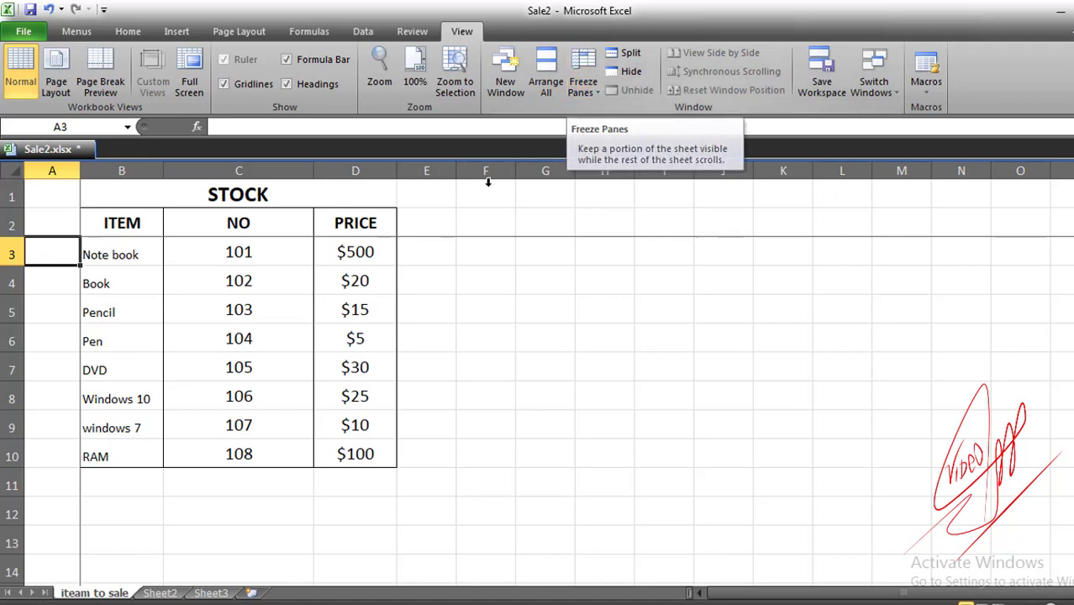
- Recheck the frozen rows of the STOCK table and unfreeze the sheet's panes
{"action": "left_click", "coordinate": [533, 317]}
{"action": "scroll", "coordinate": [93, 252], "scroll_direction": "down", "scroll_amount": 1}
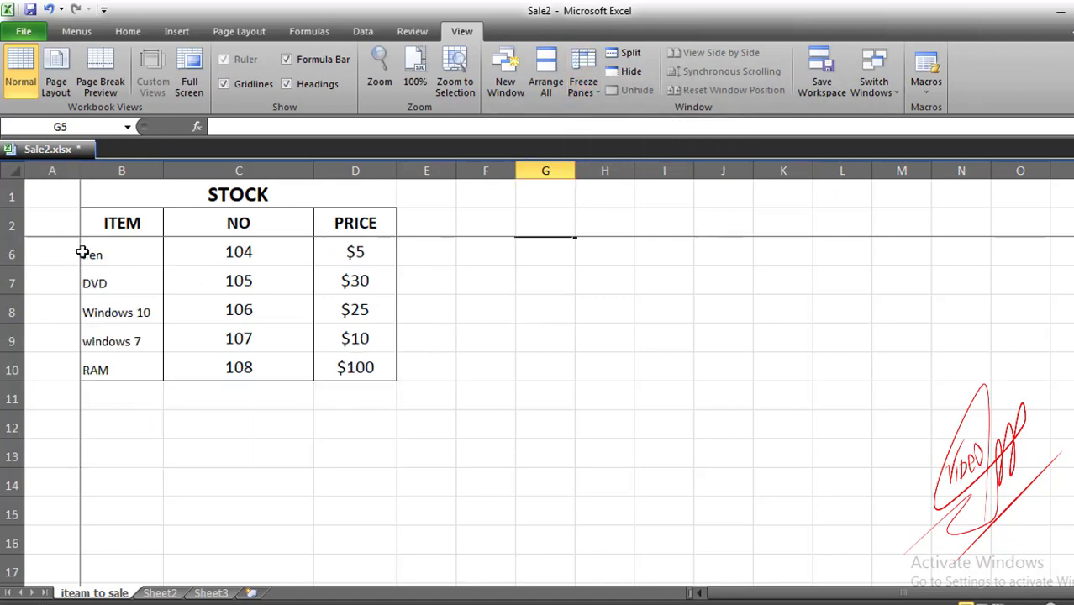
{"action": "scroll", "coordinate": [90, 249], "scroll_direction": "up", "scroll_amount": 1}
{"action": "scroll", "coordinate": [88, 249], "scroll_direction": "down", "scroll_amount": 2}
{"action": "scroll", "coordinate": [109, 252], "scroll_direction": "up", "scroll_amount": 2}
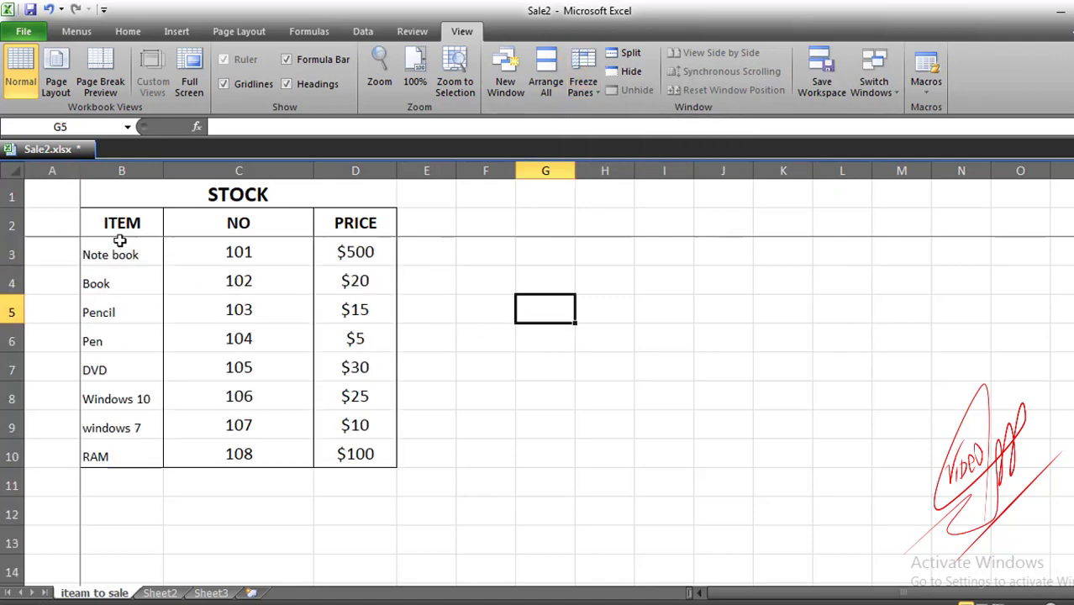
{"action": "left_click", "coordinate": [59, 218]}
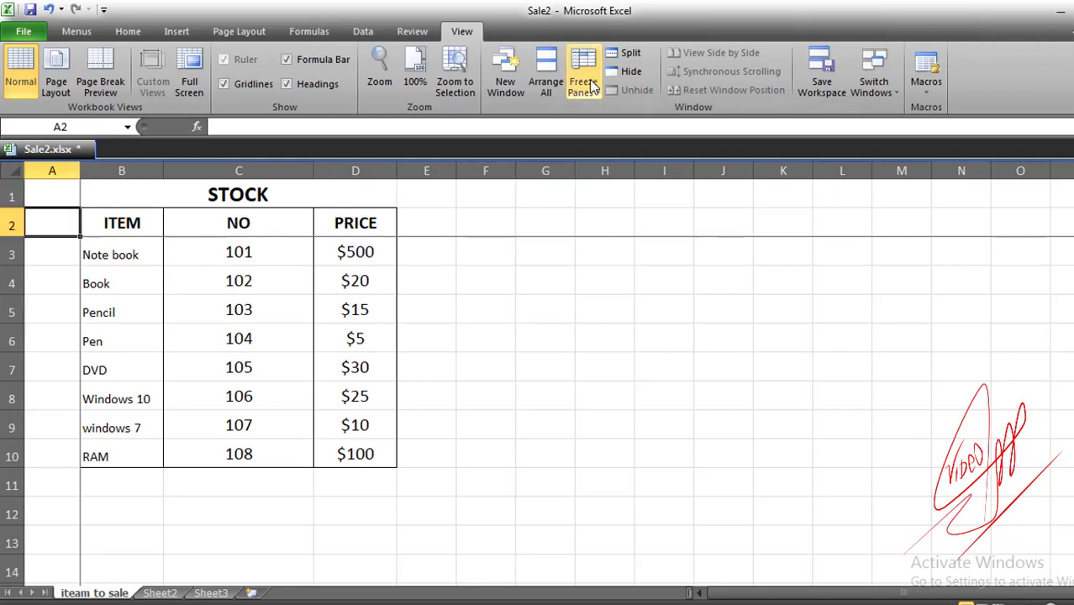
{"action": "left_click", "coordinate": [108, 262]}
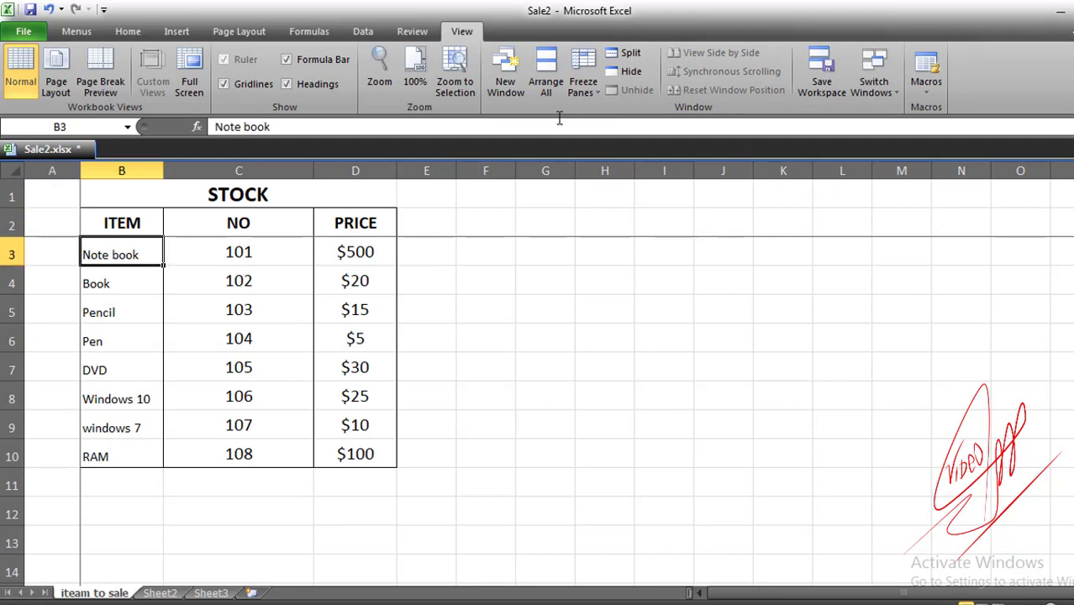
{"action": "left_click", "coordinate": [585, 91]}
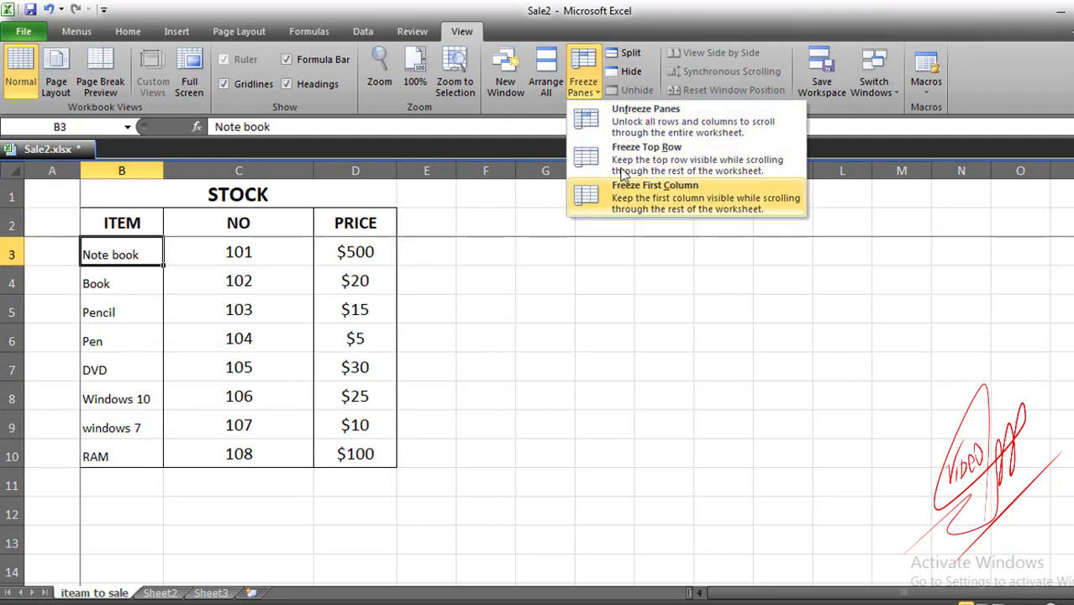
{"action": "left_click", "coordinate": [637, 115]}
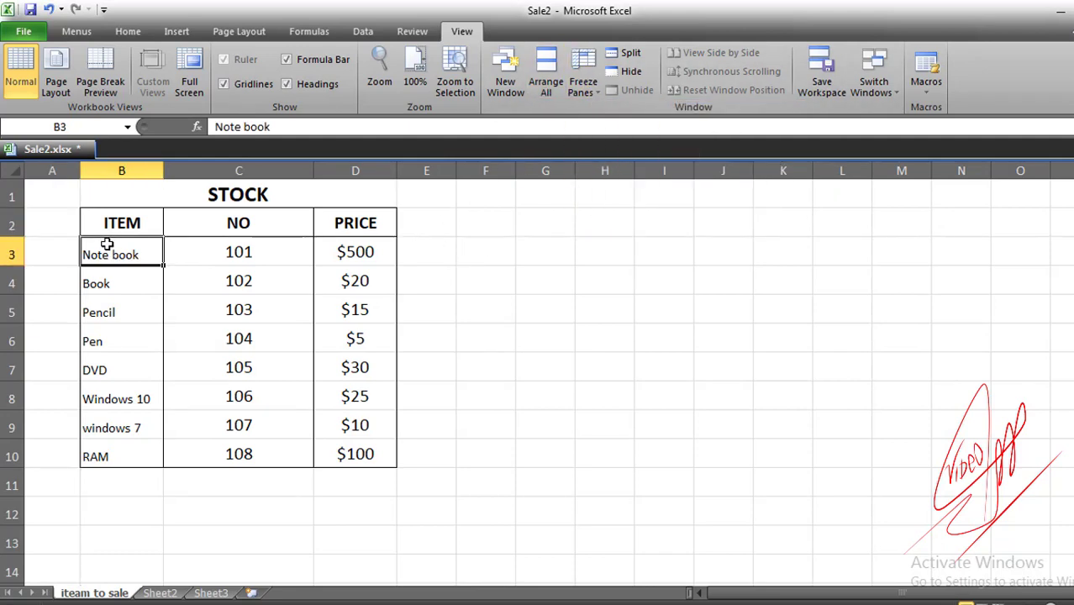
- Freeze the panes of the STOCK table's sheet at cell A3, keeping only the title and header rows fixed
{"action": "left_click", "coordinate": [487, 301]}
{"action": "scroll", "coordinate": [504, 298], "scroll_direction": "down", "scroll_amount": 3}
{"action": "scroll", "coordinate": [497, 292], "scroll_direction": "up", "scroll_amount": 3}
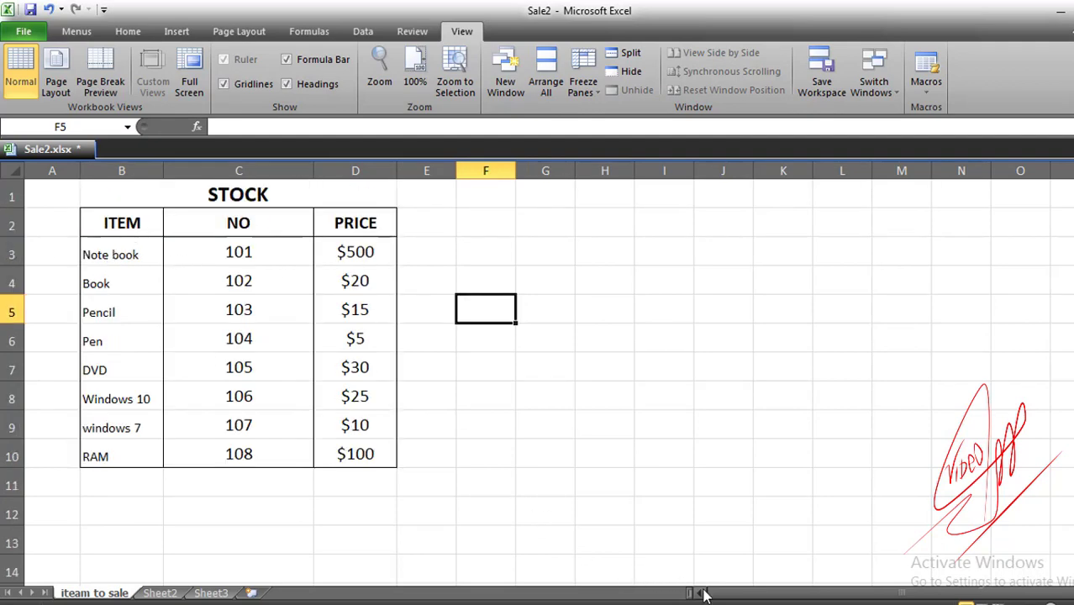
{"action": "mouse_move", "coordinate": [700, 594]}
{"action": "left_mouse_down"}
{"action": "mouse_move", "coordinate": [758, 597]}
{"action": "mouse_move", "coordinate": [698, 595]}
{"action": "left_mouse_up"}
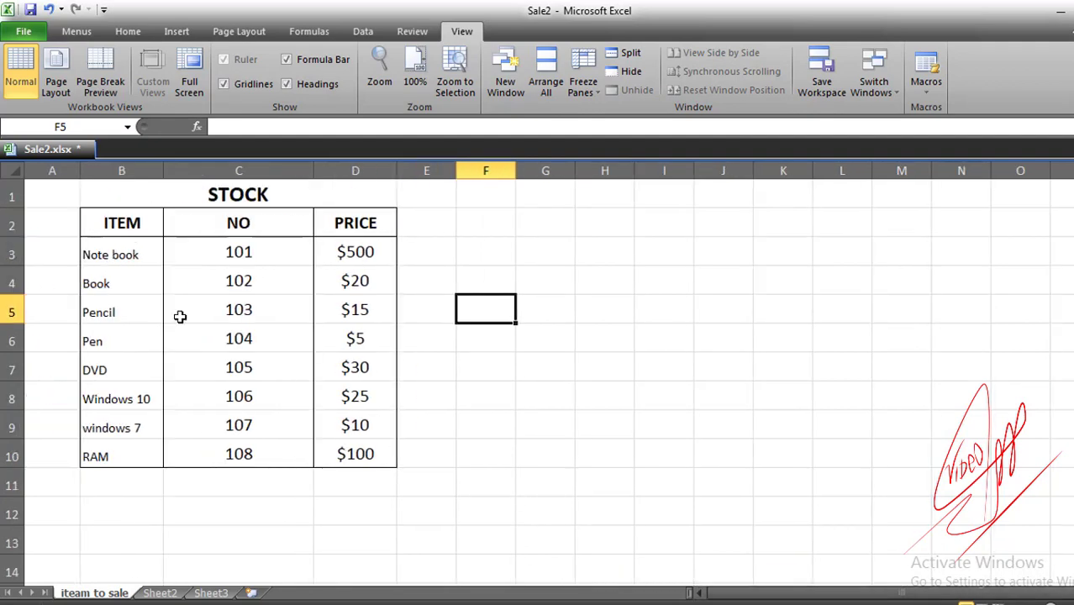
{"action": "left_click", "coordinate": [48, 249]}
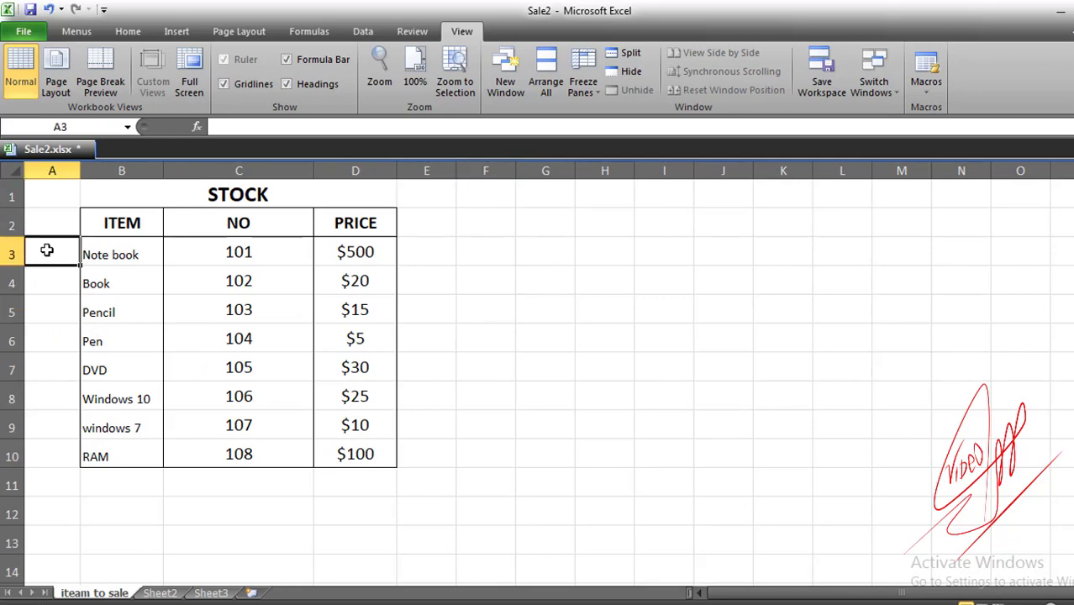
{"action": "left_click", "coordinate": [583, 84]}
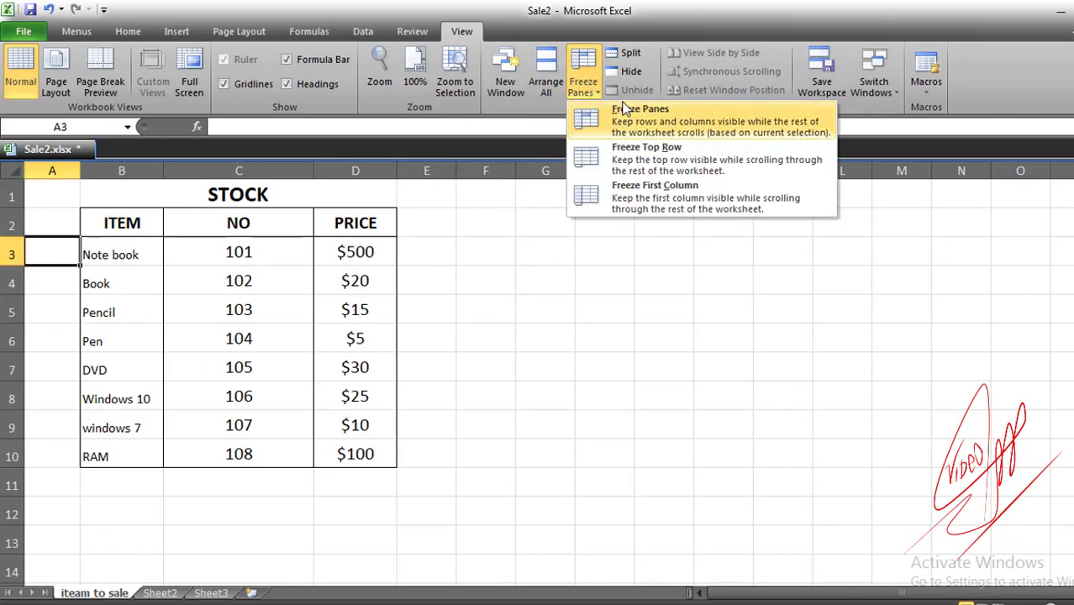
{"action": "left_click", "coordinate": [639, 114]}
- Examine how the STOCK title and header rows behave when the sheet is shifted vertically and sideways with no column frozen
{"action": "scroll", "coordinate": [290, 353], "scroll_direction": "down", "scroll_amount": 5}
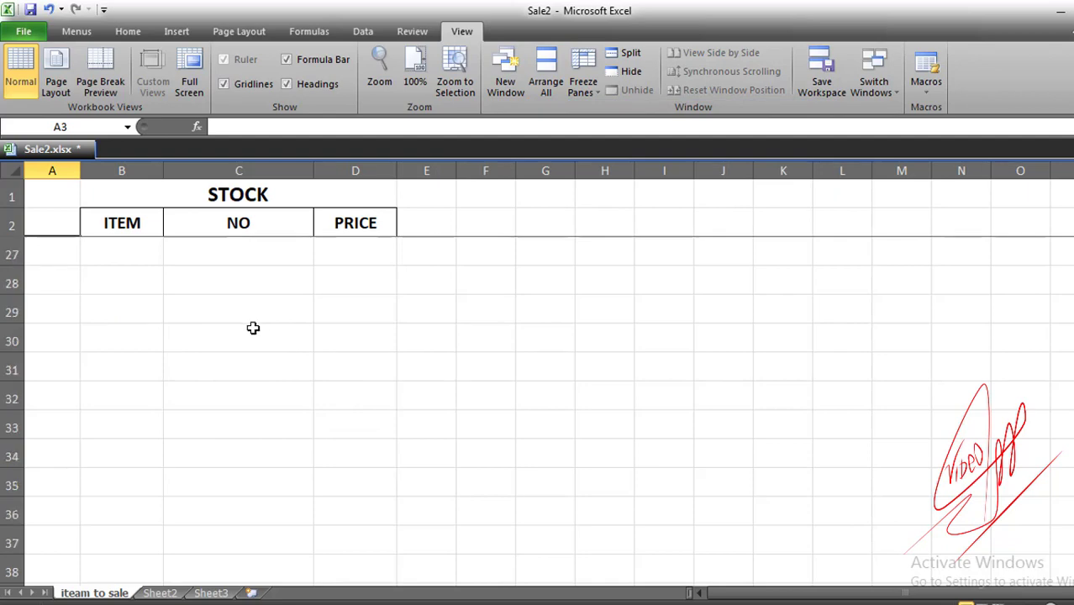
{"action": "scroll", "coordinate": [236, 321], "scroll_direction": "up", "scroll_amount": 5}
{"action": "scroll", "coordinate": [231, 315], "scroll_direction": "down", "scroll_amount": 1}
{"action": "scroll", "coordinate": [223, 309], "scroll_direction": "up", "scroll_amount": 1}
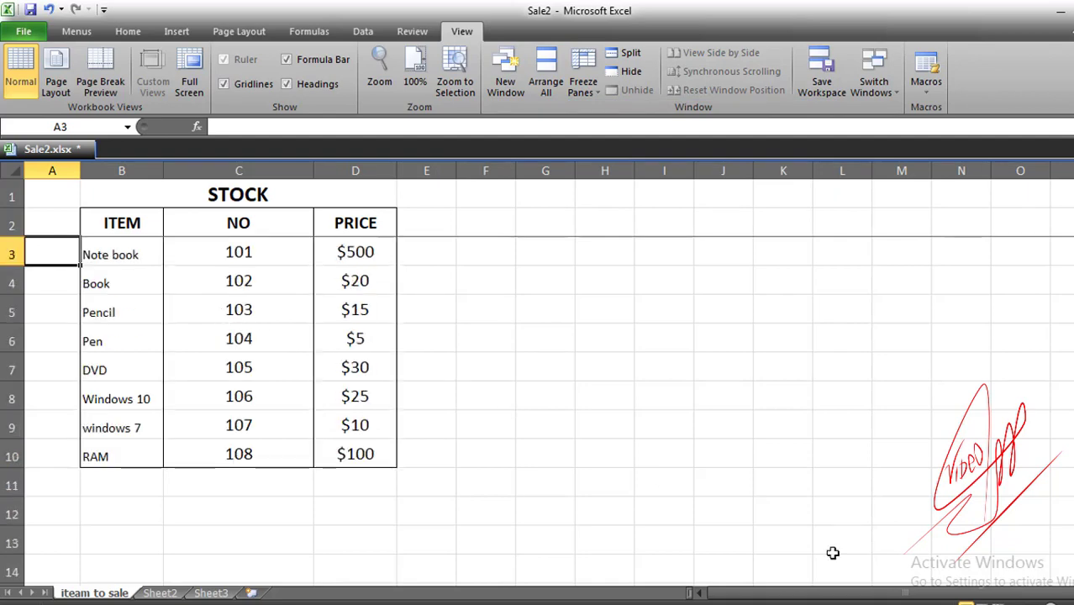
{"action": "left_click_drag", "start_coordinate": [730, 597], "coordinate": [698, 595]}
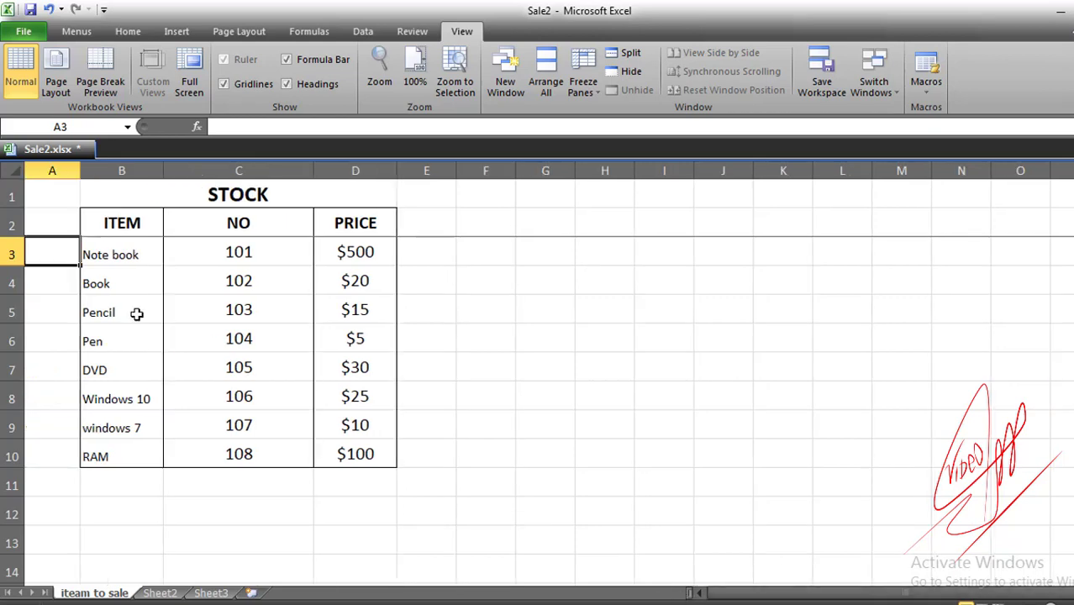
{"action": "left_click", "coordinate": [97, 256]}
{"action": "left_click_drag", "start_coordinate": [45, 251], "coordinate": [53, 370]}
{"action": "left_click_drag", "start_coordinate": [61, 279], "coordinate": [53, 365]}
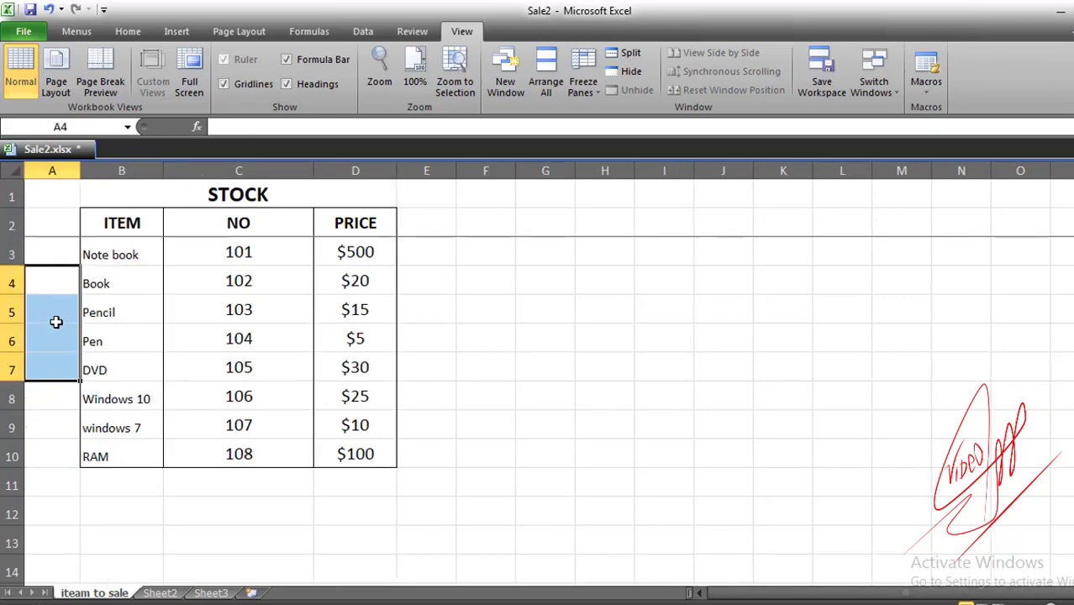
{"action": "left_click", "coordinate": [58, 252]}
{"action": "left_click", "coordinate": [100, 255]}
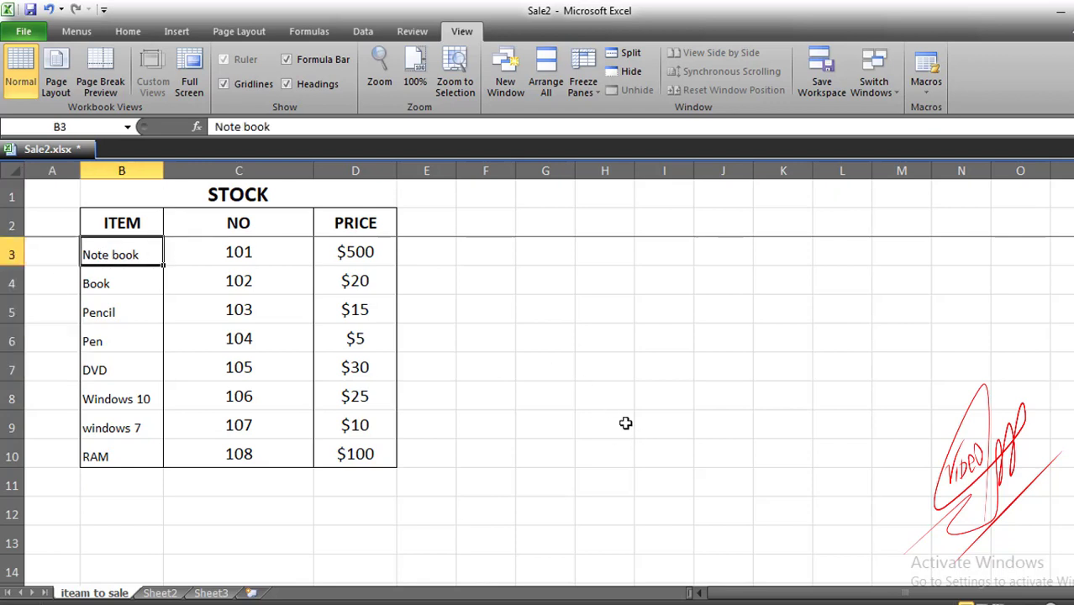
{"action": "left_click", "coordinate": [522, 336]}
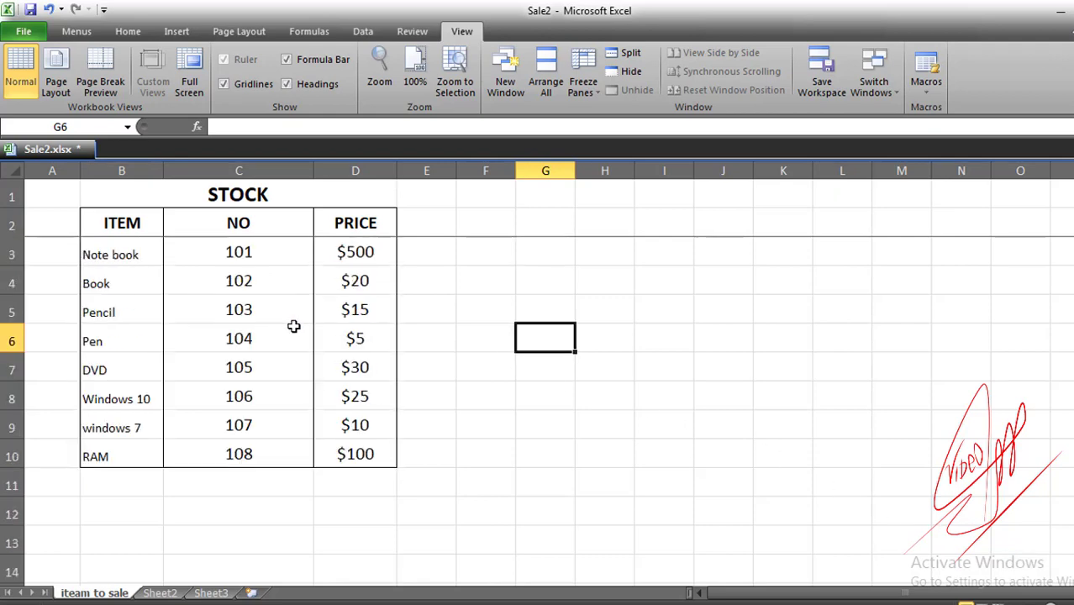
- Unfreeze the panes of the iteam to sale sheet and check that its title and header rows move with the table
{"action": "left_click", "coordinate": [582, 84]}
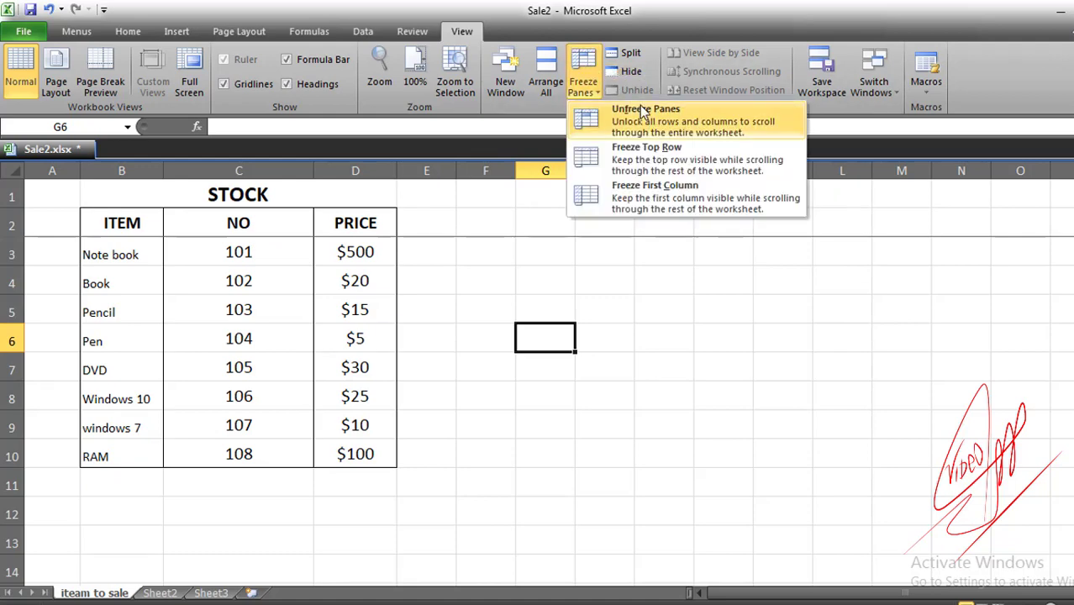
{"action": "left_click", "coordinate": [624, 115]}
{"action": "left_click", "coordinate": [473, 308]}
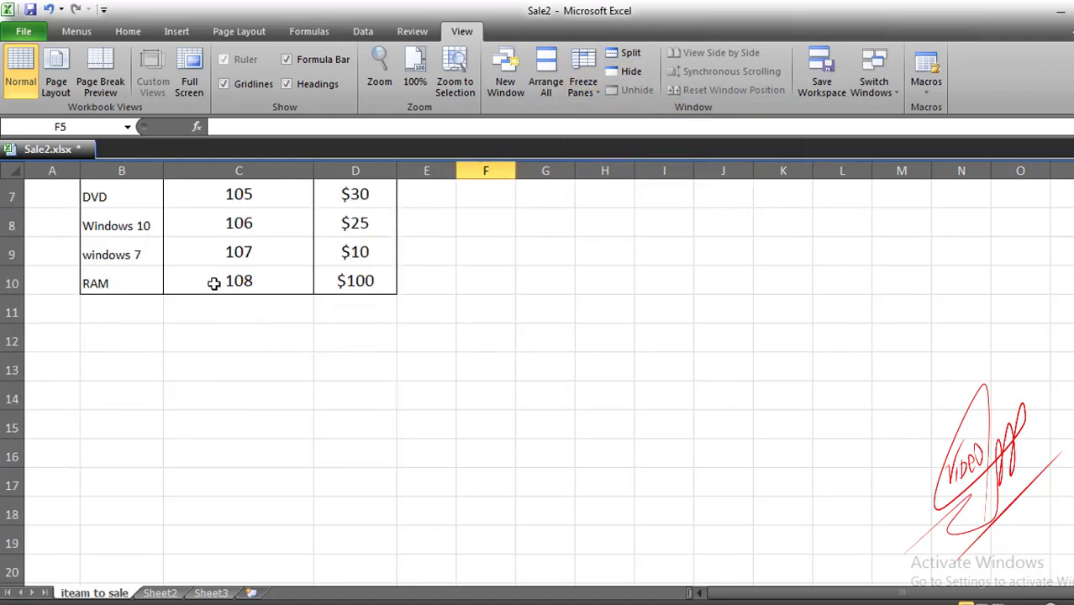
{"action": "left_click", "coordinate": [53, 223]}
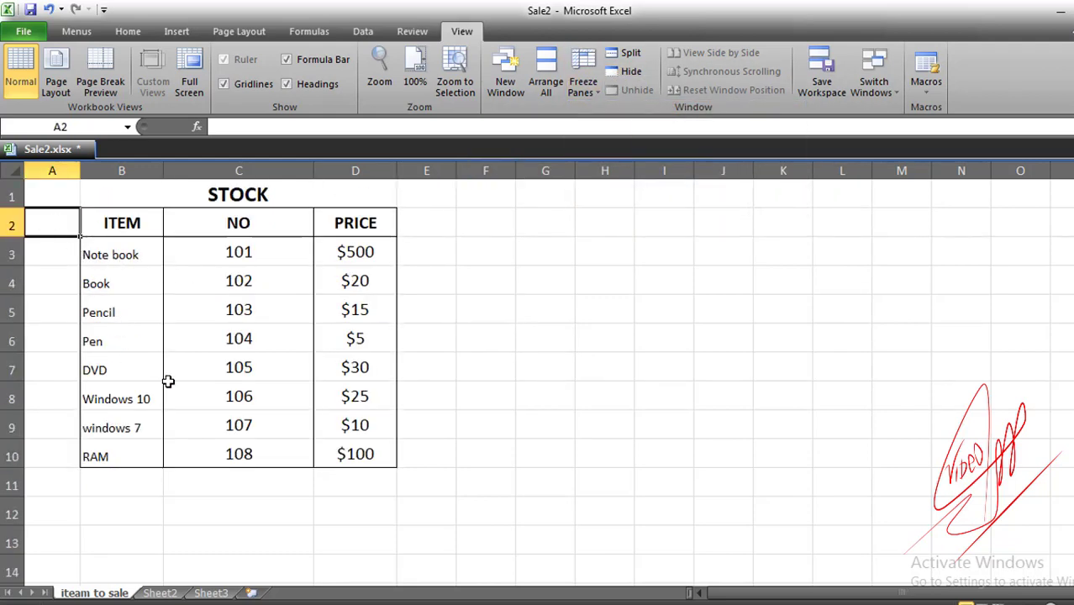
- Switch to Sheet3 with the Sale table and select cell K4
{"action": "left_click", "coordinate": [211, 593]}
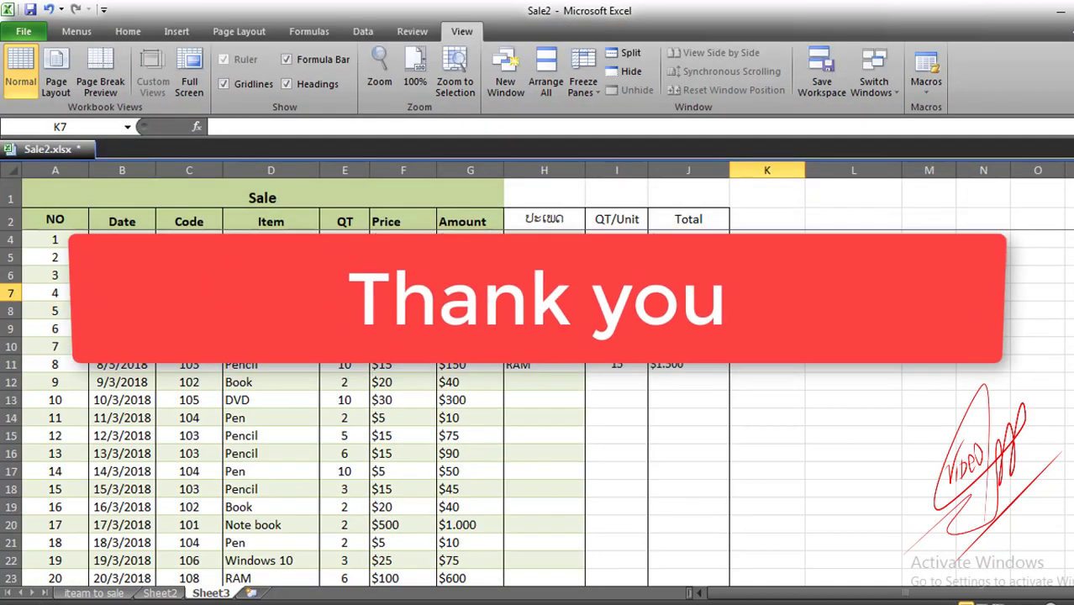
{"action": "left_click", "coordinate": [765, 237]}
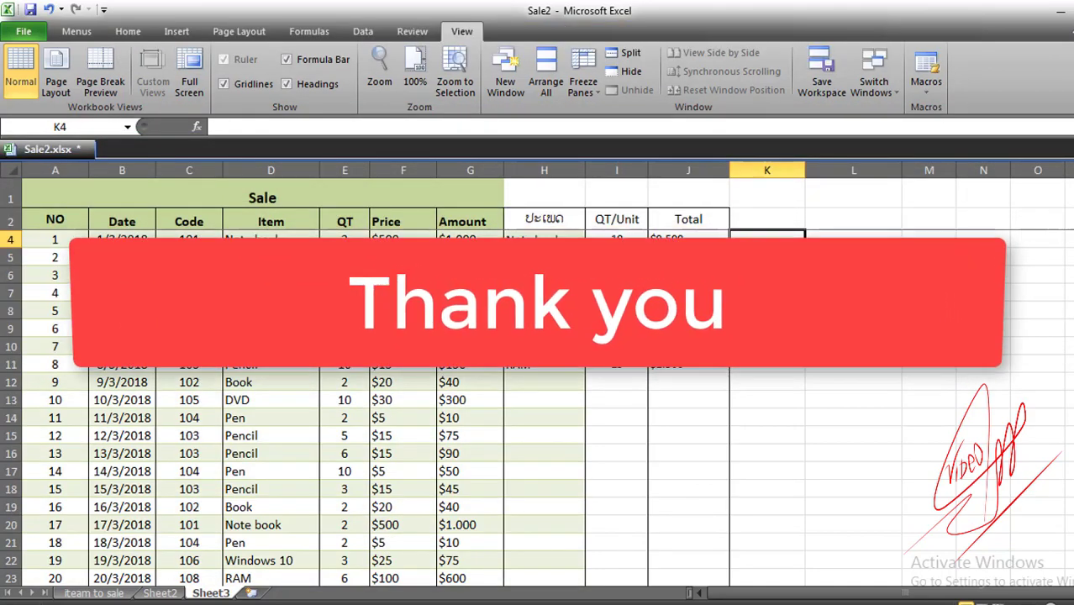